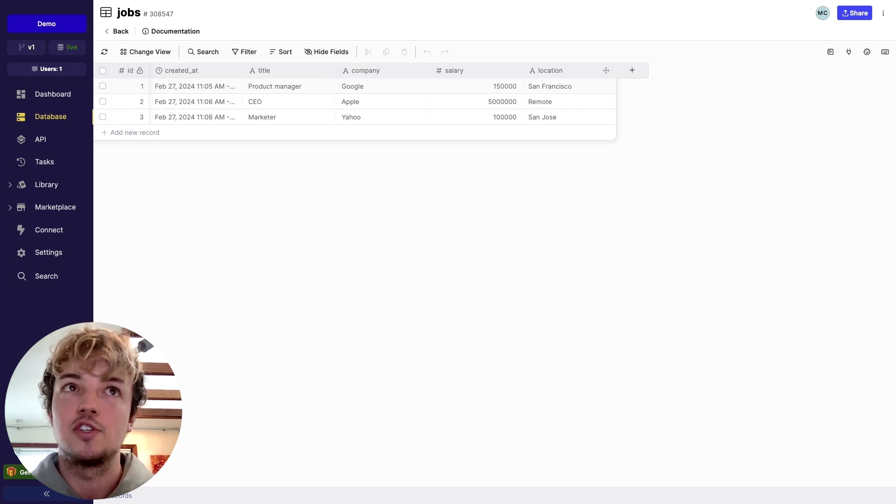
Review the records stored in the user database table and return to the table overview
{"action": "left_click", "coordinate": [117, 31]}
{"action": "left_click", "coordinate": [349, 244]}
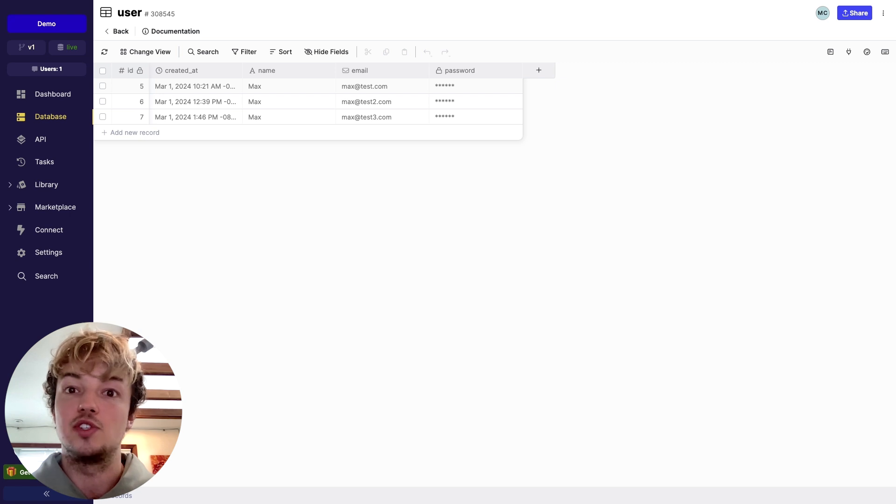
{"action": "left_click", "coordinate": [116, 31]}
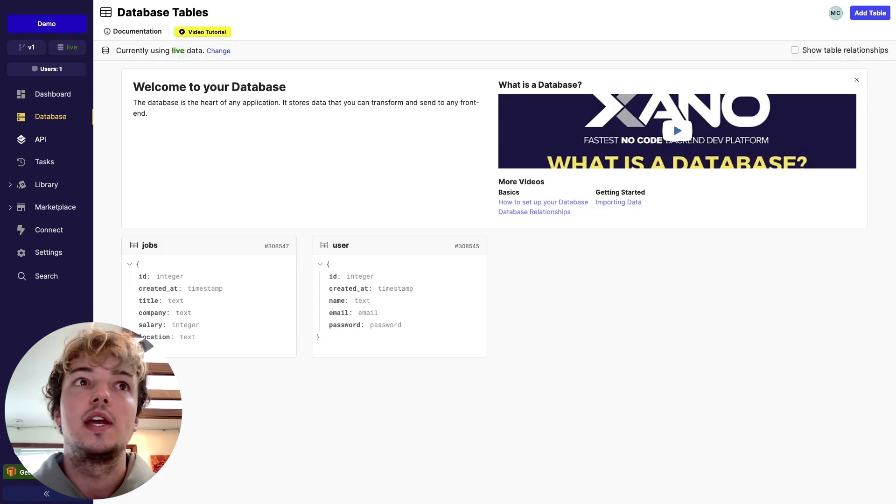
Examine the endpoints in the Jobs and Auth API groups, including the authentication endpoint templates available for Auth
{"action": "left_click", "coordinate": [40, 139]}
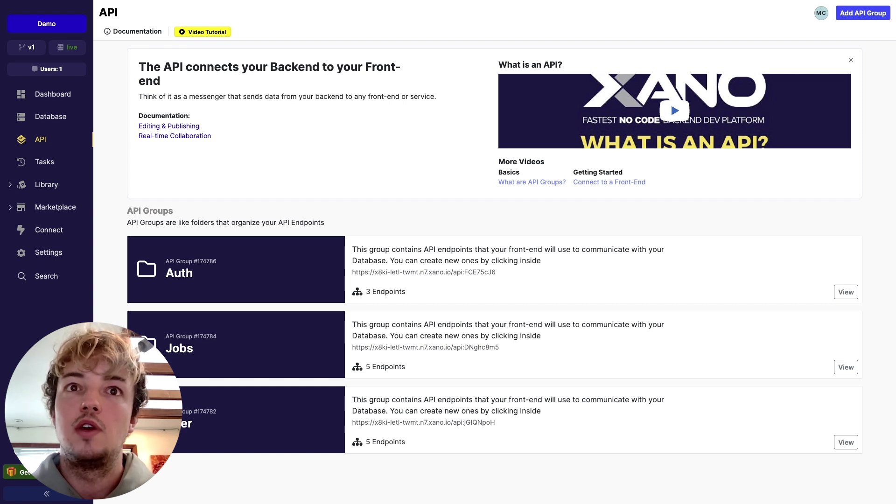
{"action": "left_click", "coordinate": [179, 348]}
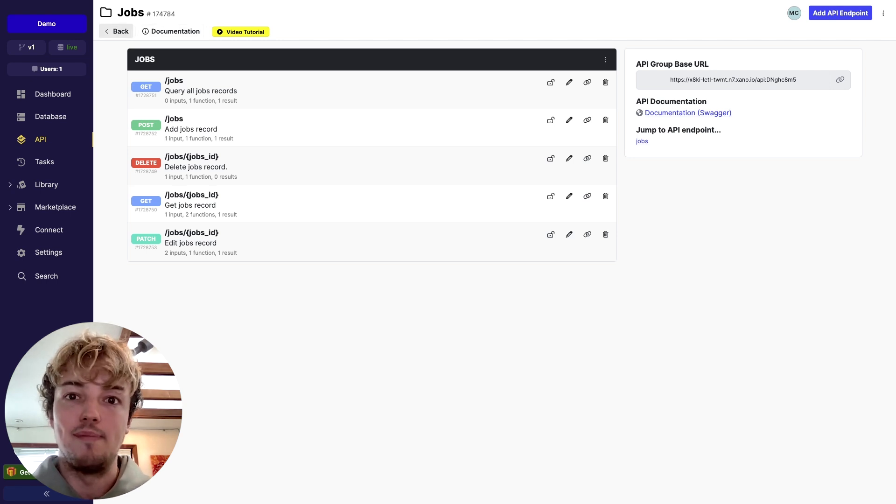
{"action": "left_click", "coordinate": [116, 31]}
{"action": "left_click", "coordinate": [181, 270]}
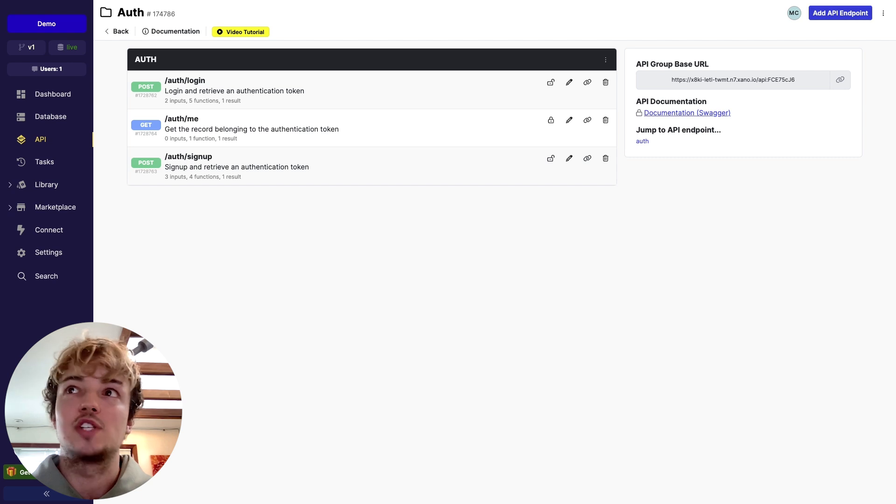
{"action": "left_click", "coordinate": [840, 13]}
{"action": "left_click", "coordinate": [791, 103]}
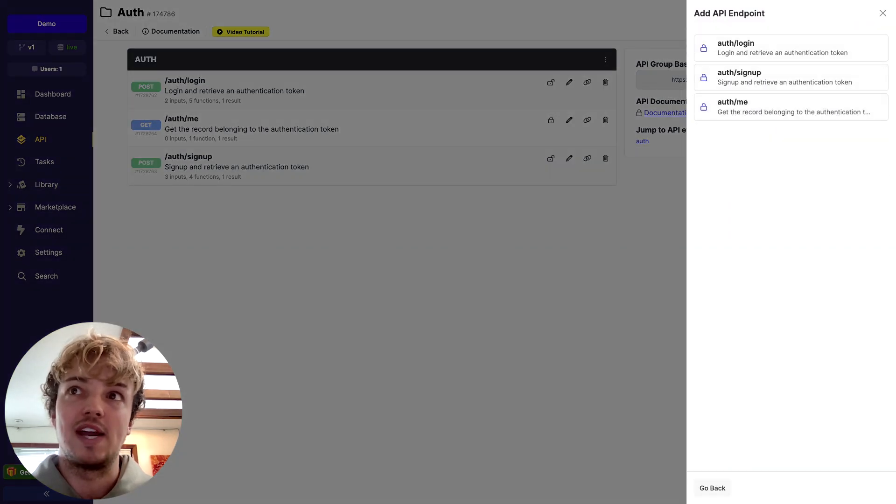
{"action": "left_click", "coordinate": [882, 13]}
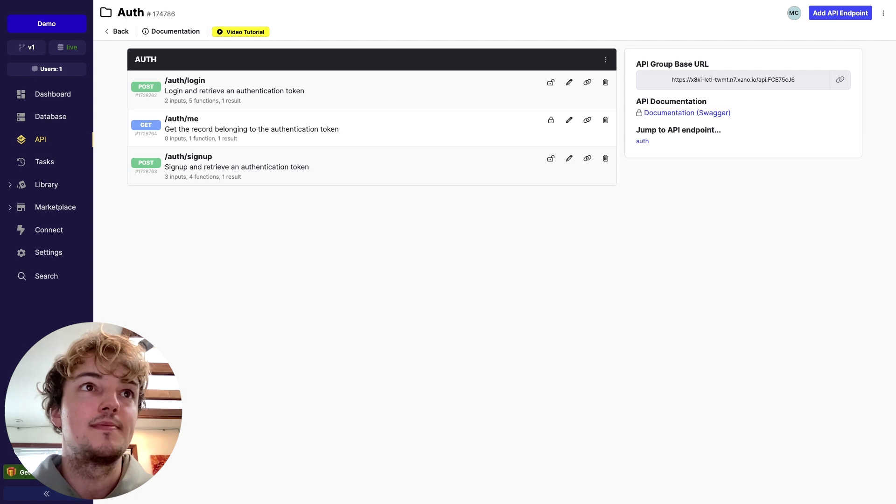
Leave the workspace for the server instances and open access token management under the Free Instance's Metadata API
{"action": "left_click", "coordinate": [41, 140]}
{"action": "left_click", "coordinate": [47, 450]}
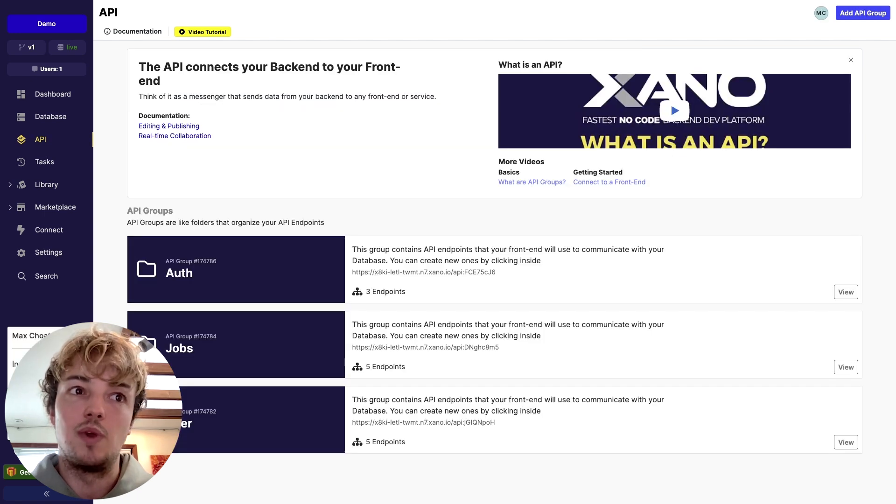
{"action": "left_click", "coordinate": [37, 364]}
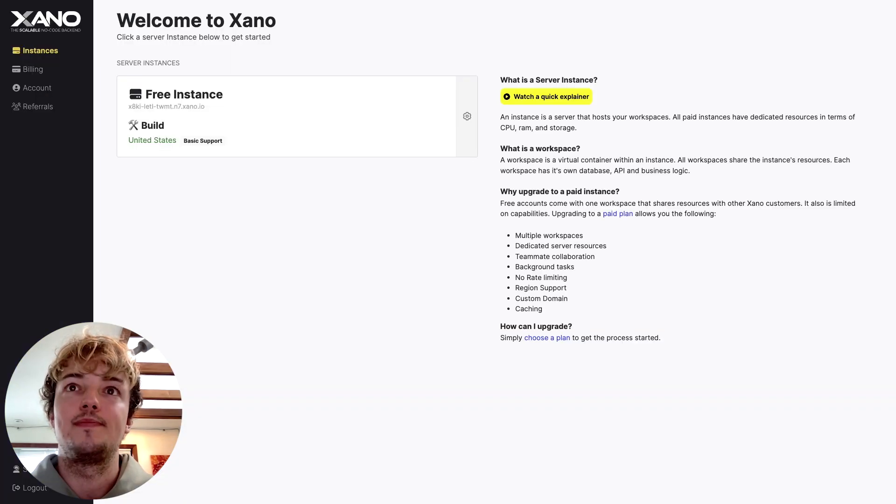
{"action": "left_click", "coordinate": [467, 116]}
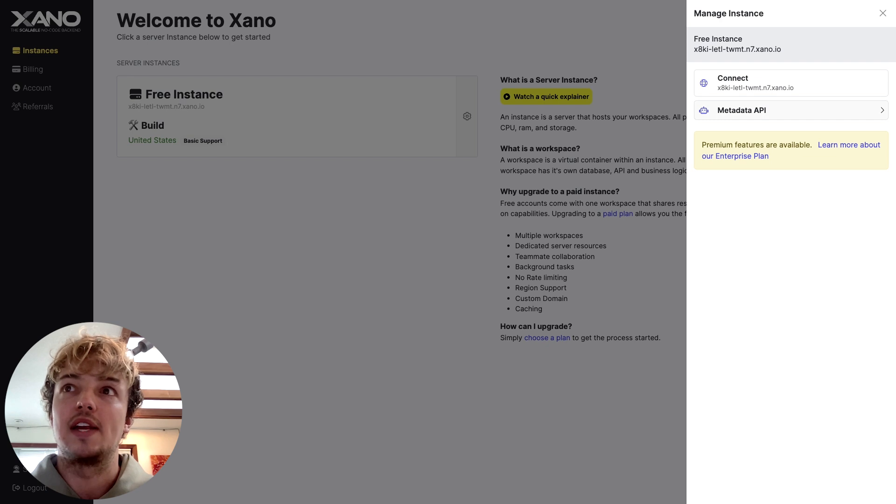
{"action": "left_click", "coordinate": [790, 111]}
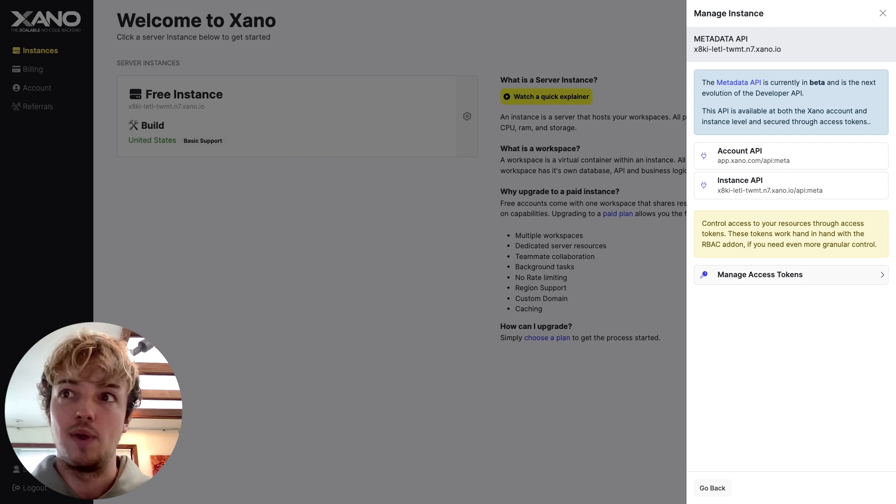
{"action": "left_click", "coordinate": [791, 275]}
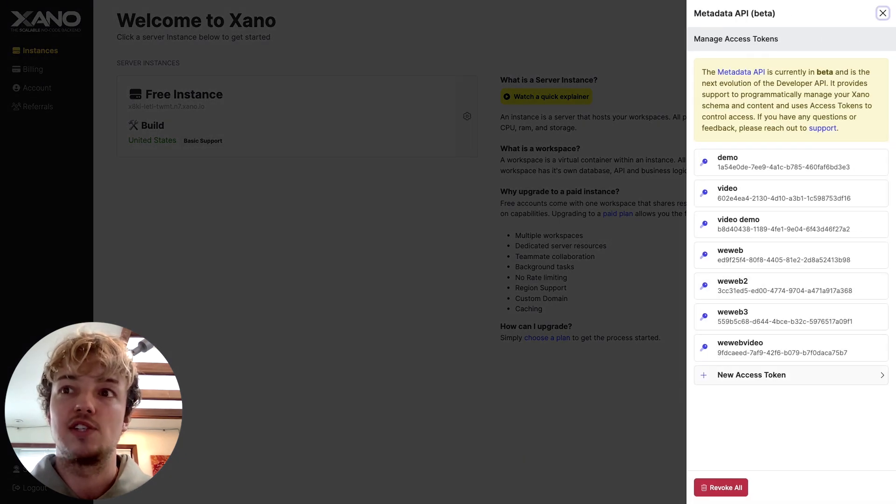
Create a Metadata API access token named demovideo2 with all scopes enabled and copy the token
{"action": "left_click", "coordinate": [791, 375]}
{"action": "type", "text": "demovideo2"}
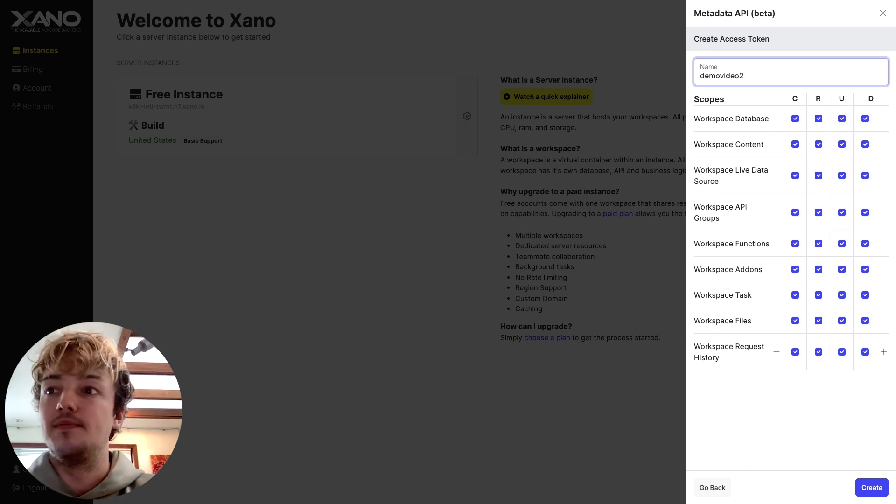
{"action": "left_click", "coordinate": [881, 490]}
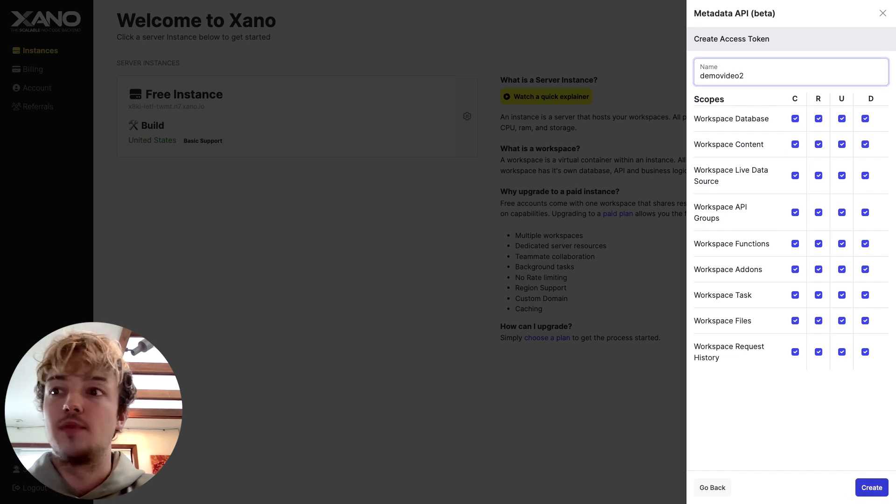
{"action": "left_click", "coordinate": [878, 80]}
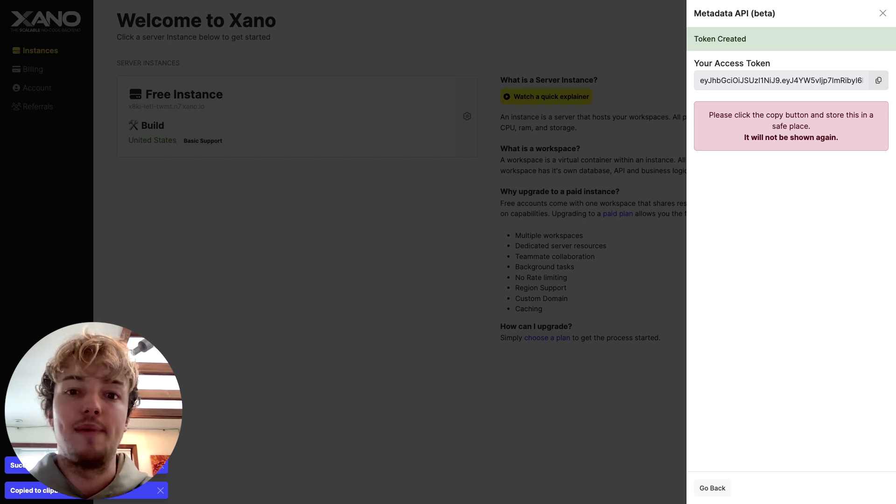
{"action": "left_click", "coordinate": [883, 13]}
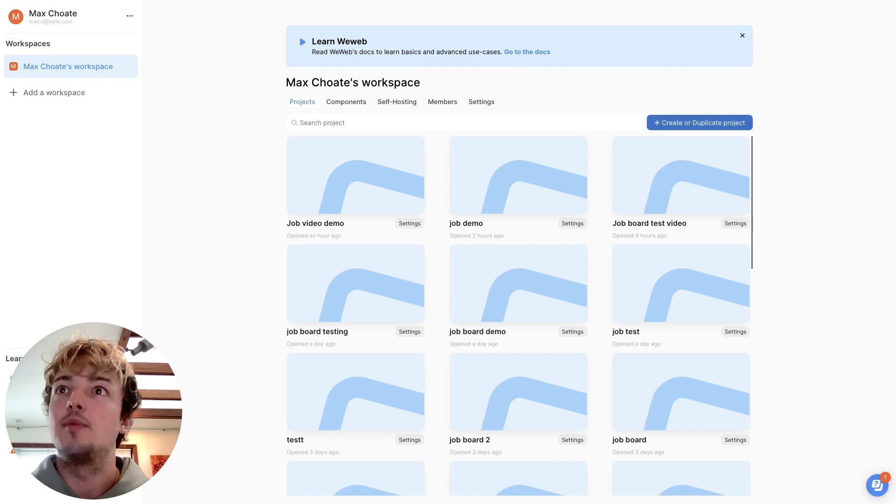
Switch to WeWeb, create a project named jobs from the tech job board template in English, and open it
{"action": "left_click", "coordinate": [699, 123]}
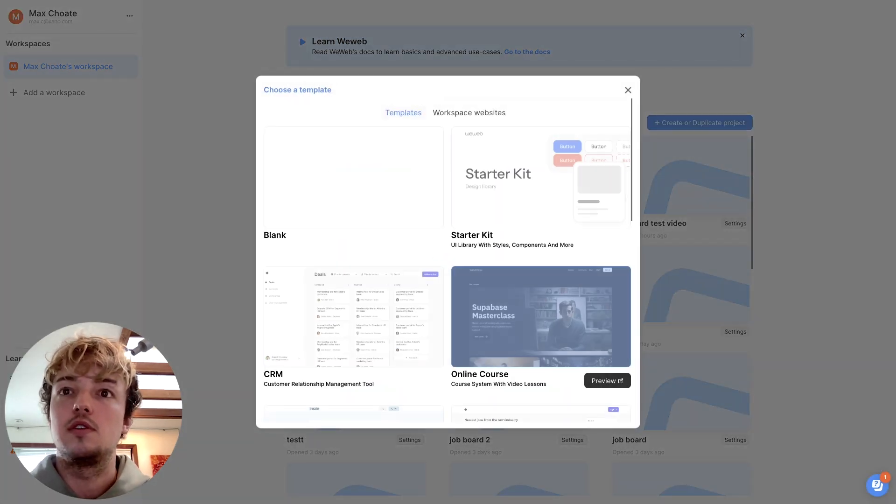
{"action": "scroll", "coordinate": [541, 261], "scroll_direction": "down", "scroll_amount": 2}
{"action": "scroll", "coordinate": [540, 261], "scroll_direction": "down", "scroll_amount": 3}
{"action": "left_click", "coordinate": [540, 268]}
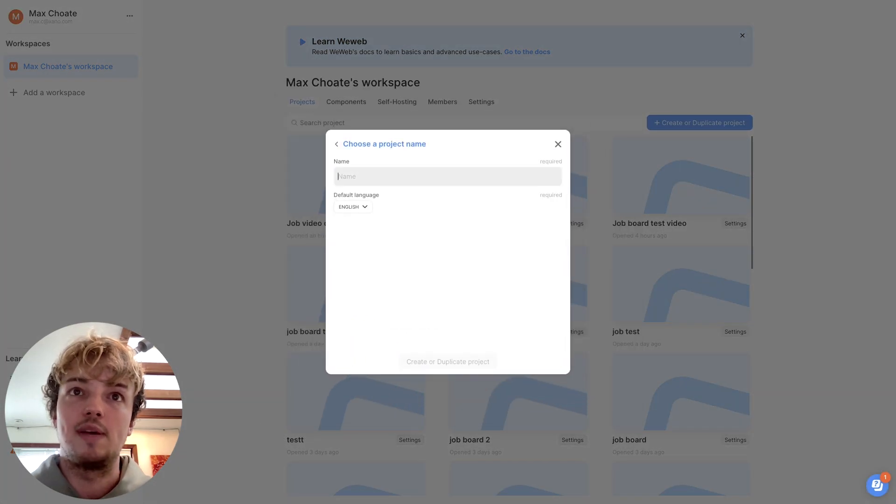
{"action": "left_click", "coordinate": [448, 176]}
{"action": "type", "text": "jobs"}
{"action": "left_click", "coordinate": [448, 359]}
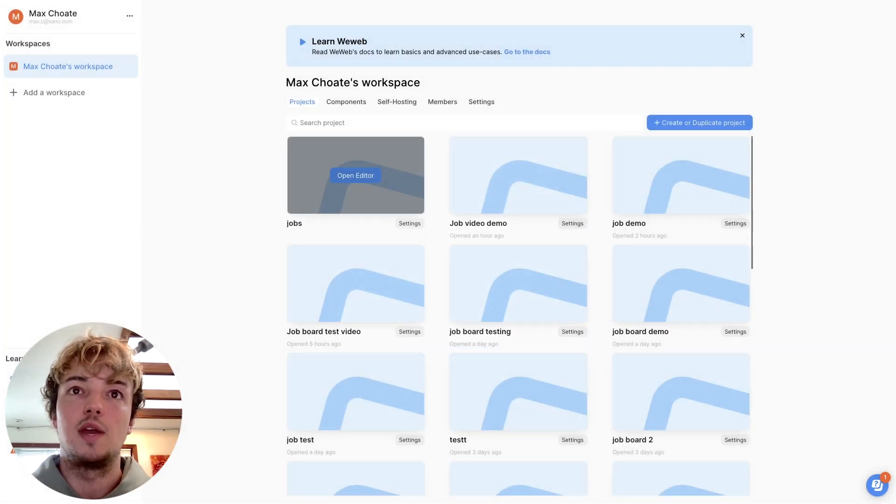
{"action": "left_click", "coordinate": [356, 174]}
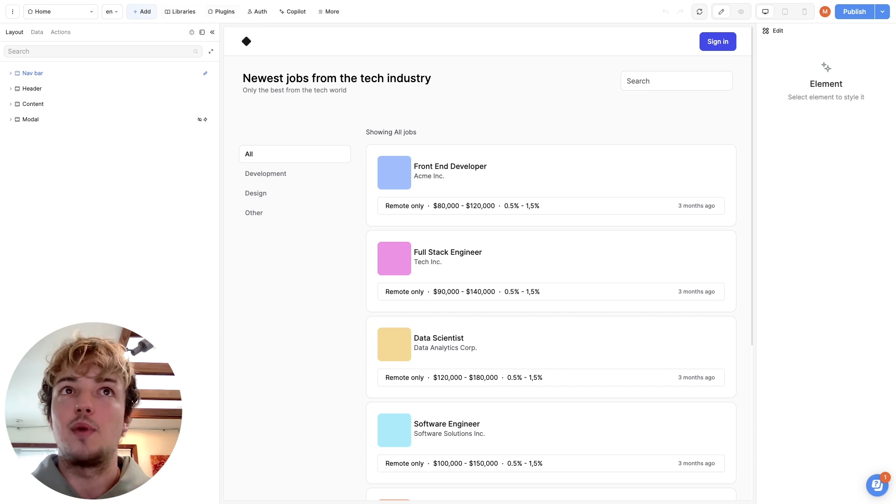
Add the Xano data source plugin to the project
{"action": "left_click", "coordinate": [221, 12]}
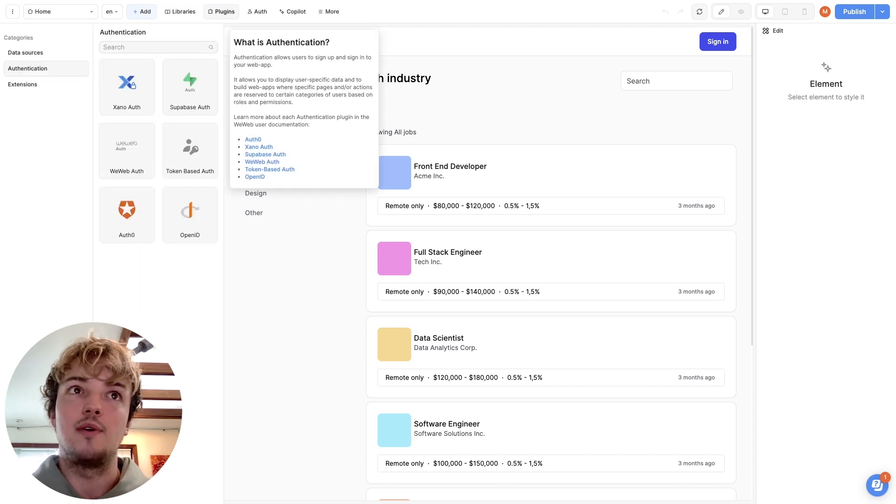
{"action": "left_click", "coordinate": [221, 12]}
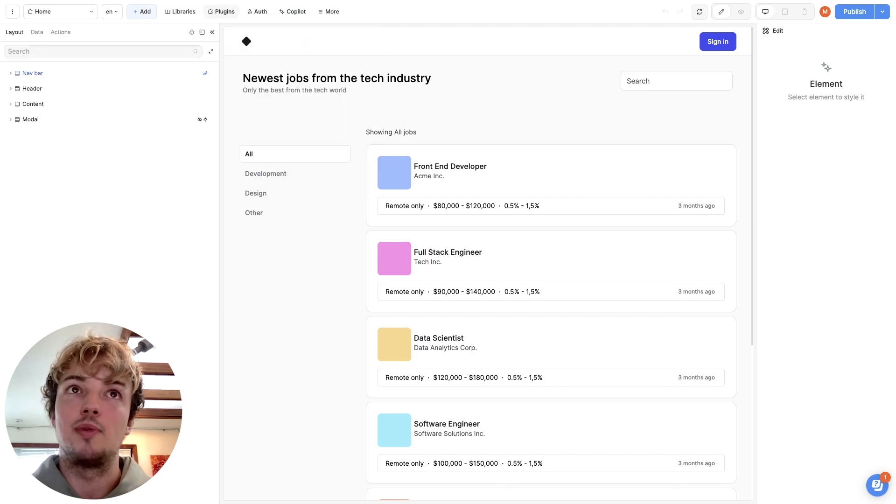
{"action": "left_click", "coordinate": [221, 12]}
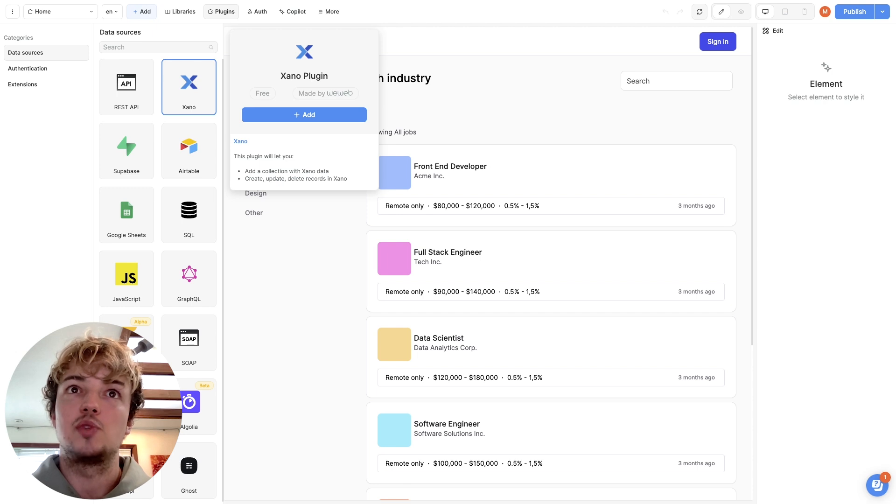
{"action": "left_click", "coordinate": [304, 115]}
Configure the Xano plugin with the copied Metadata API key, the Free Instance and the demo workspace
{"action": "left_click", "coordinate": [196, 86]}
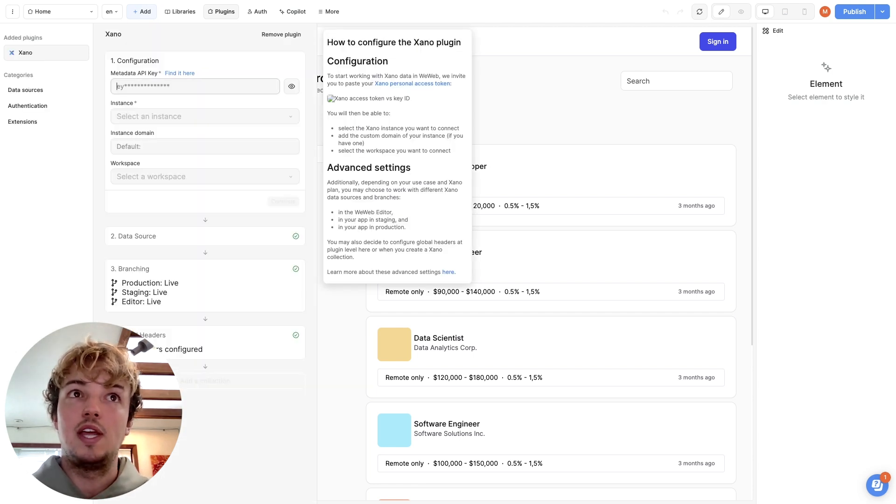
{"action": "key", "text": "super+v"}
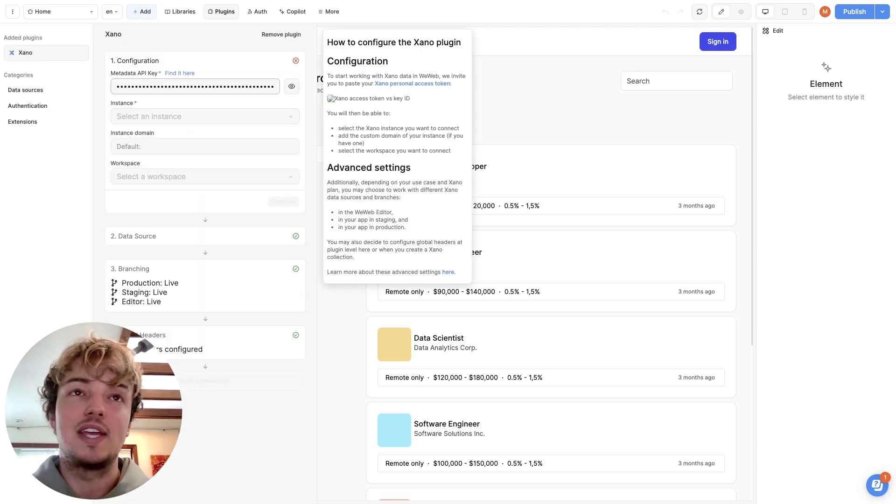
{"action": "left_click", "coordinate": [196, 116]}
{"action": "left_click", "coordinate": [161, 135]}
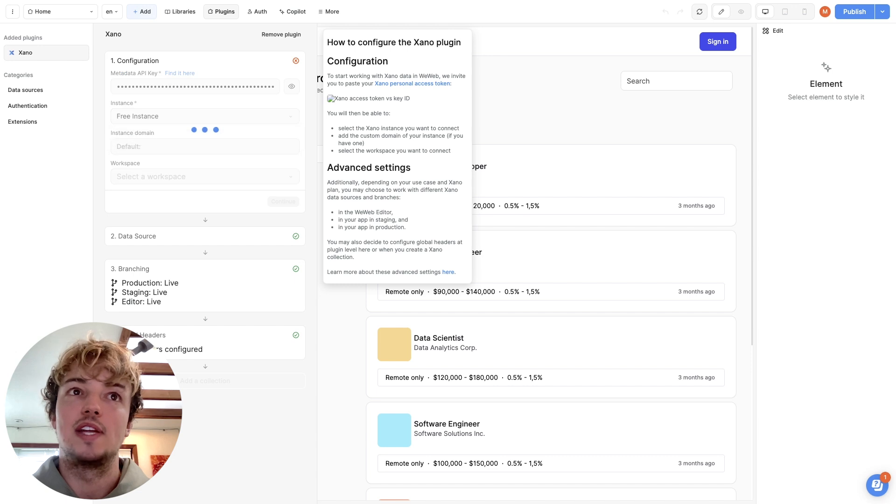
{"action": "left_click", "coordinate": [196, 176]}
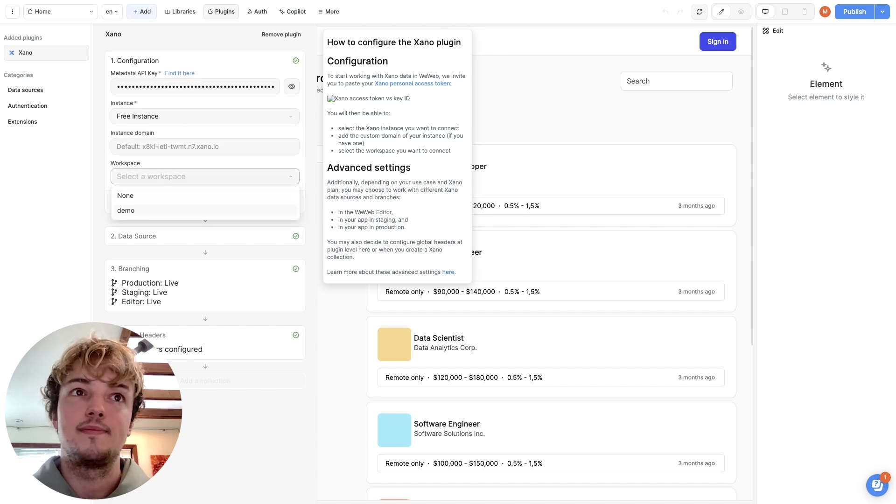
{"action": "left_click", "coordinate": [158, 210]}
{"action": "left_click", "coordinate": [283, 201]}
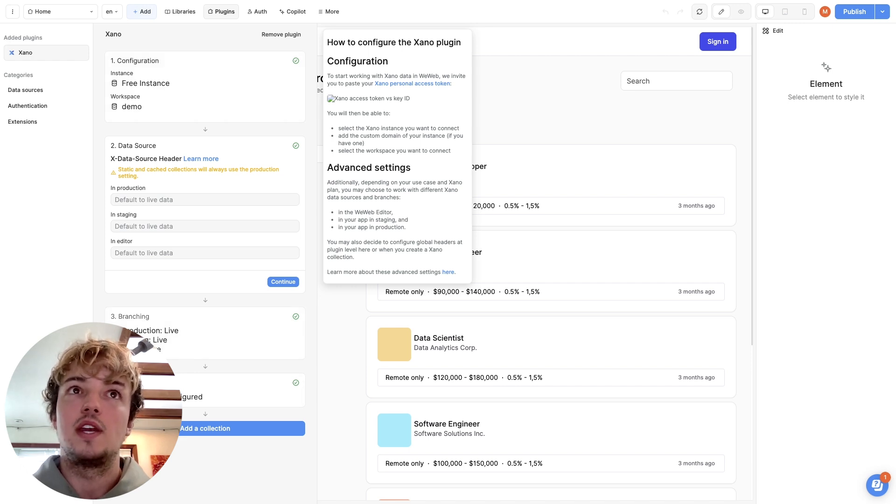
Add the Xano Auth authentication plugin to the project
{"action": "left_click", "coordinate": [47, 106]}
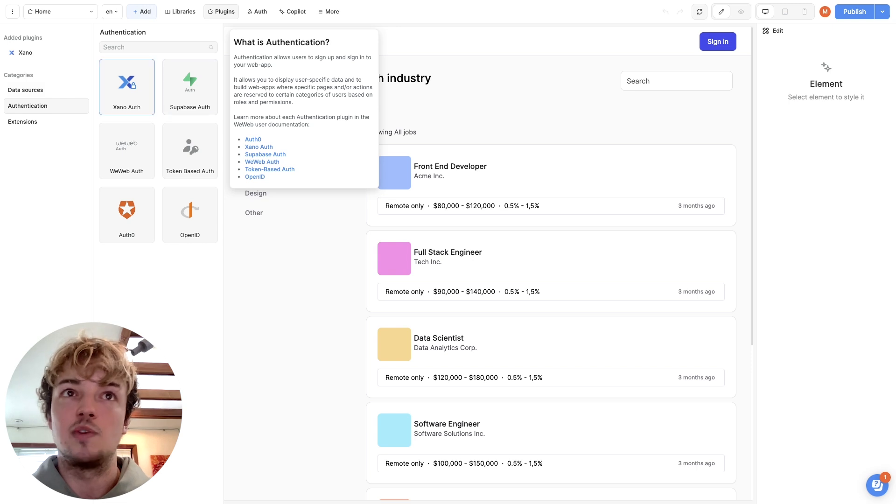
{"action": "left_click", "coordinate": [127, 87]}
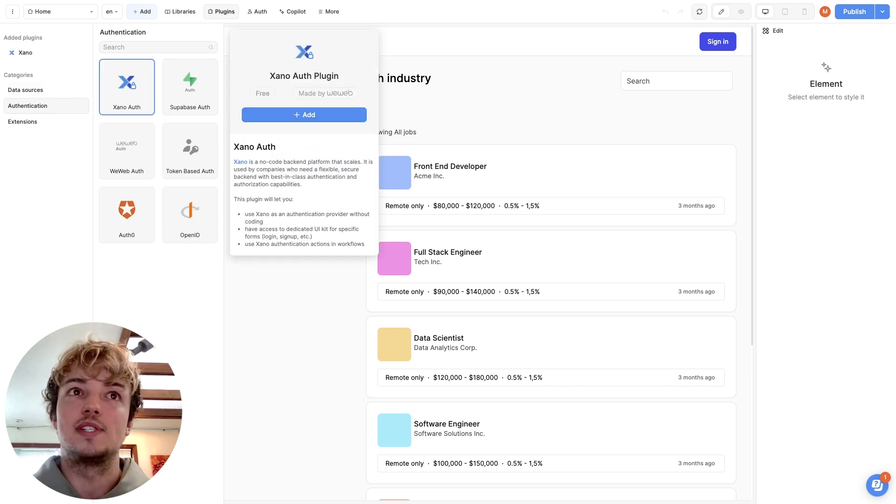
{"action": "left_click", "coordinate": [303, 114]}
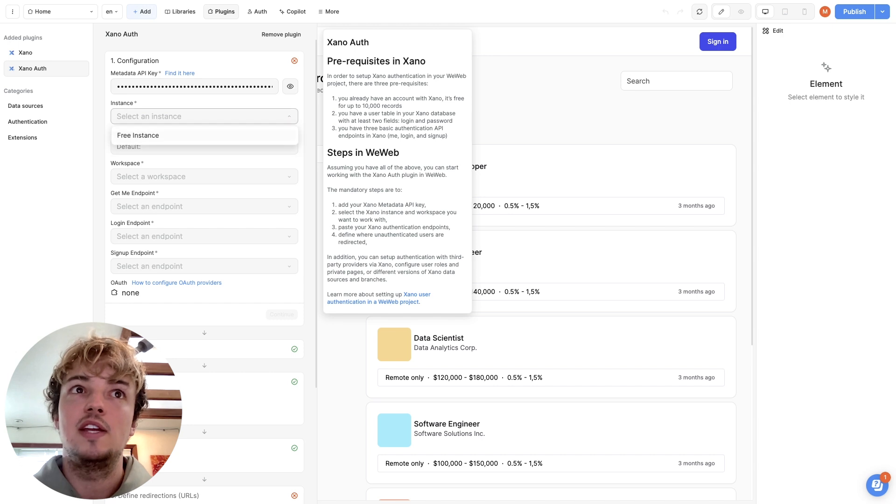
Set Xano Auth to the Free Instance and demo workspace, with GET /auth/me as the Get Me endpoint
{"action": "left_click", "coordinate": [204, 177]}
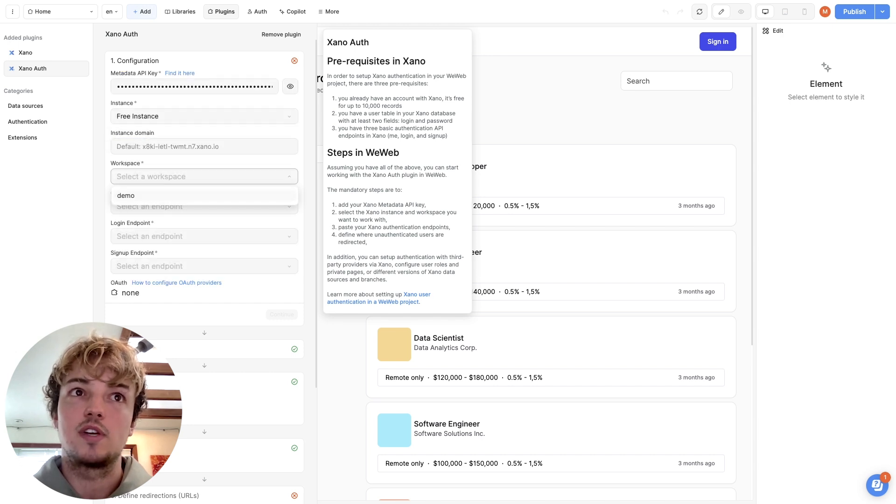
{"action": "left_click", "coordinate": [204, 196]}
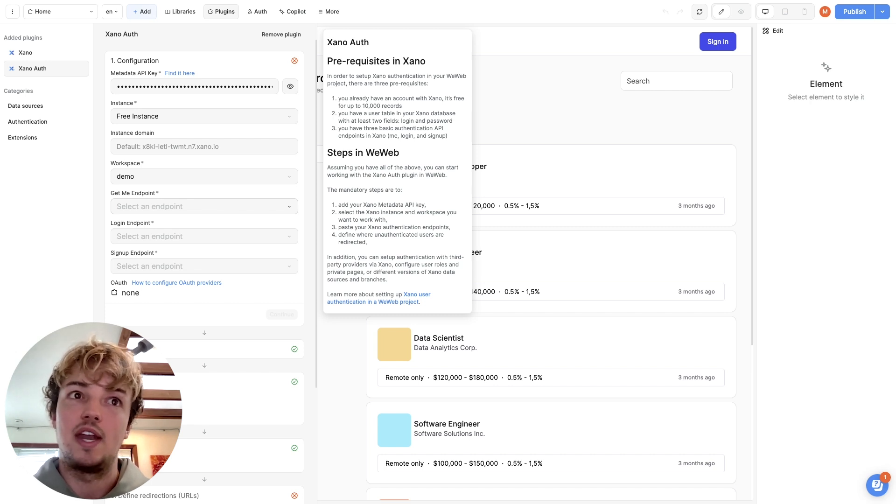
{"action": "left_click", "coordinate": [203, 206]}
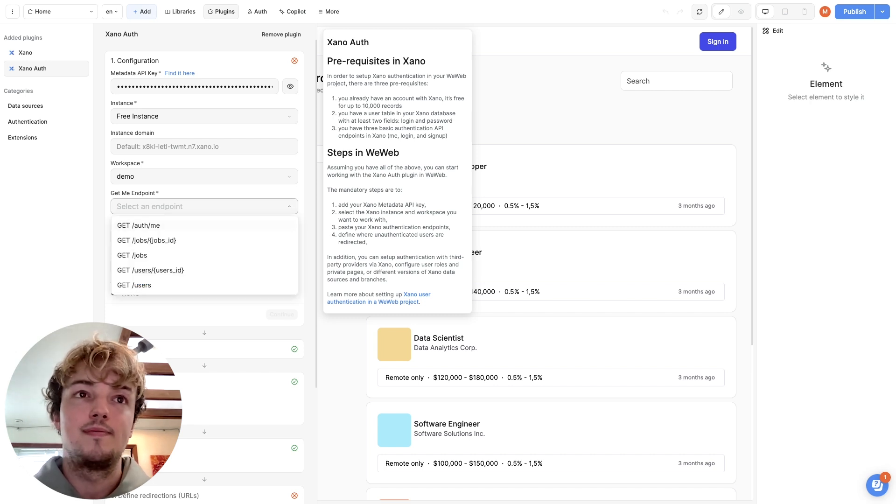
{"action": "left_click", "coordinate": [140, 224]}
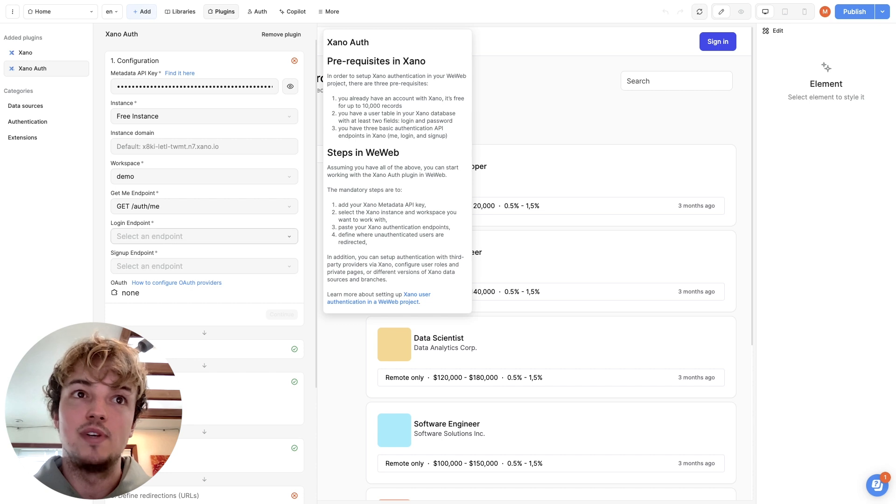
Set the Xano Auth login endpoint to POST /auth/login and the signup endpoint to POST /auth/signup, and continue
{"action": "left_click", "coordinate": [204, 236]}
{"action": "left_click", "coordinate": [143, 256]}
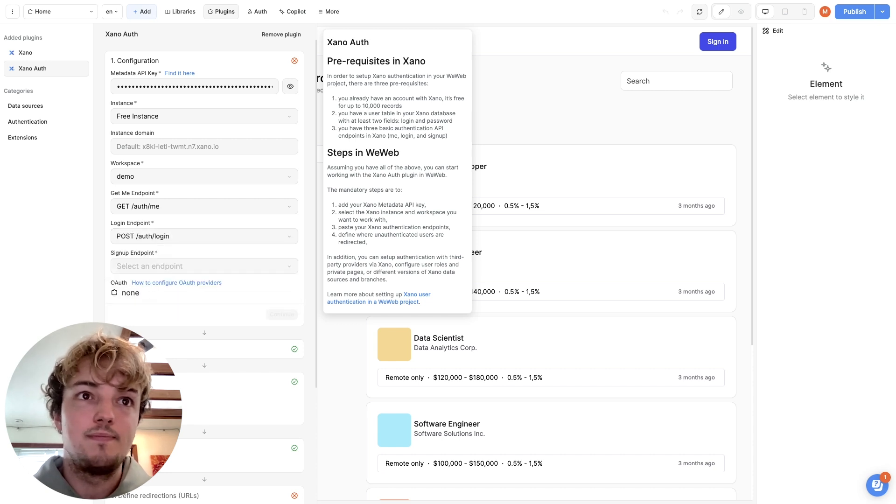
{"action": "left_click", "coordinate": [159, 266]}
{"action": "left_click", "coordinate": [146, 300]}
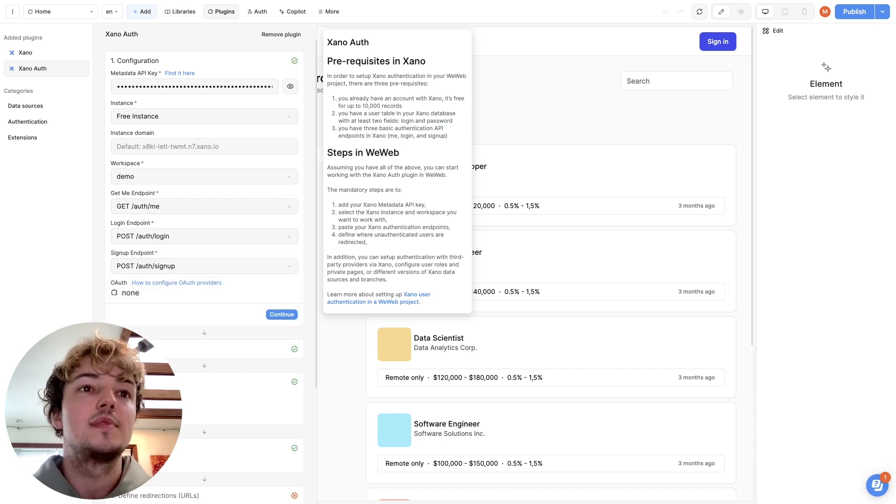
{"action": "left_click", "coordinate": [282, 315]}
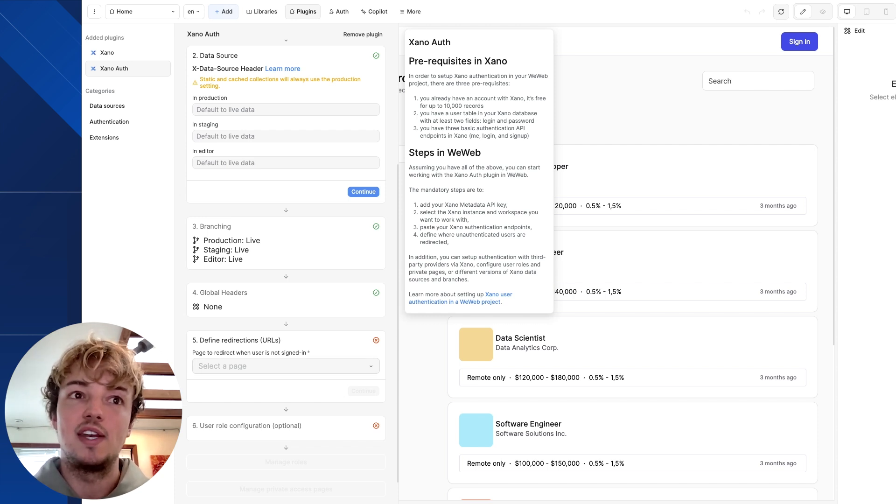
Set Log in as the redirect page for users who are not signed in and finish the Xano Auth setup
{"action": "left_click", "coordinate": [286, 366]}
{"action": "left_click", "coordinate": [207, 401]}
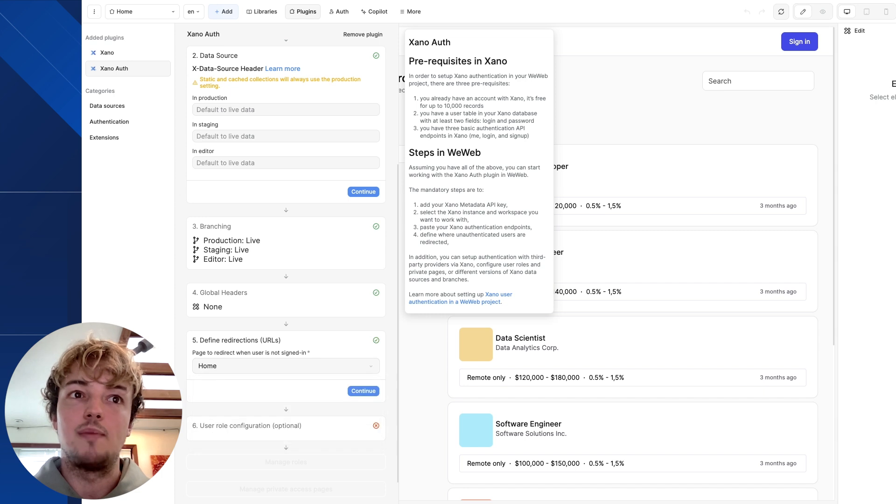
{"action": "left_click", "coordinate": [286, 366]}
{"action": "left_click", "coordinate": [208, 416]}
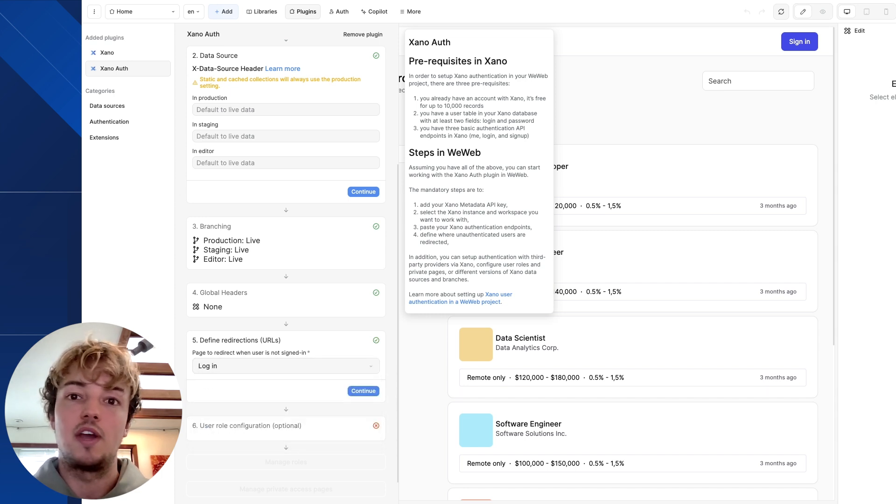
{"action": "left_click", "coordinate": [363, 390]}
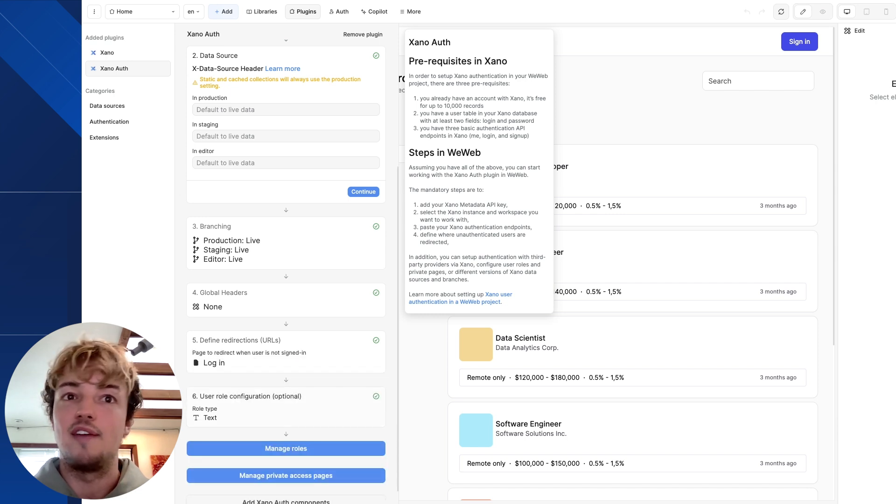
{"action": "left_click", "coordinate": [486, 368]}
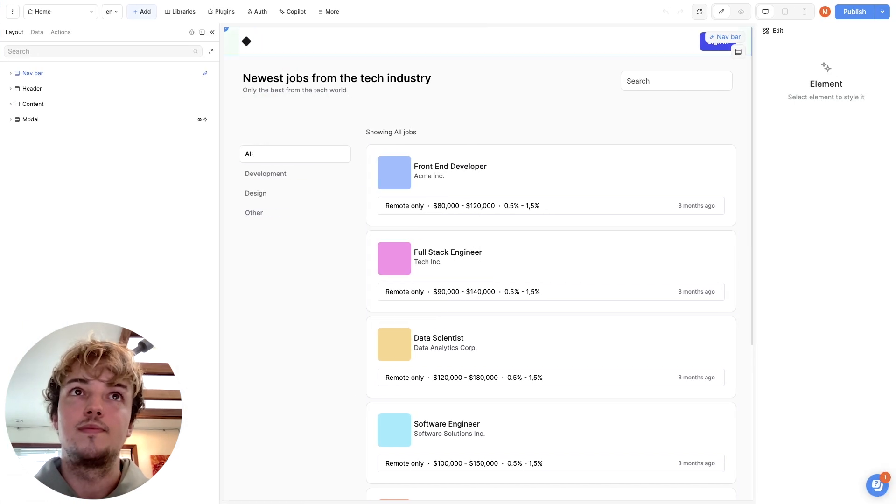
Add a Login action to the on-submit Sign in workflow of the Log in page's Form Container
{"action": "left_click", "coordinate": [61, 11]}
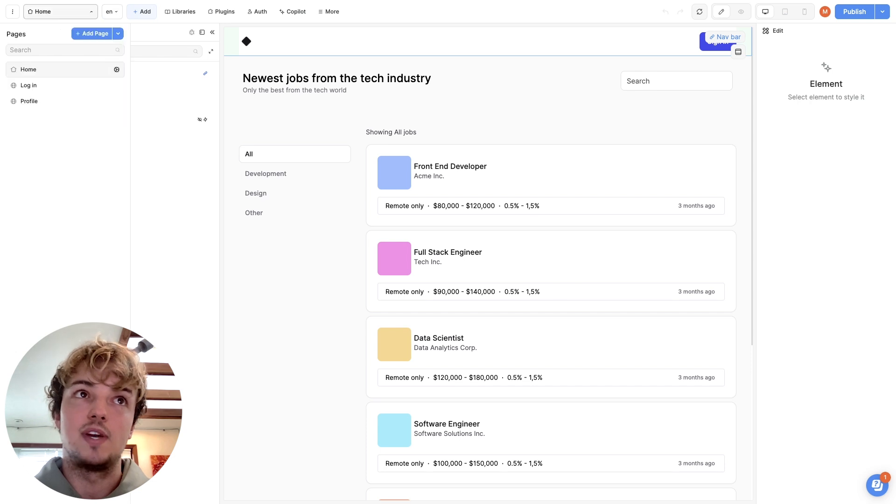
{"action": "left_click", "coordinate": [28, 85]}
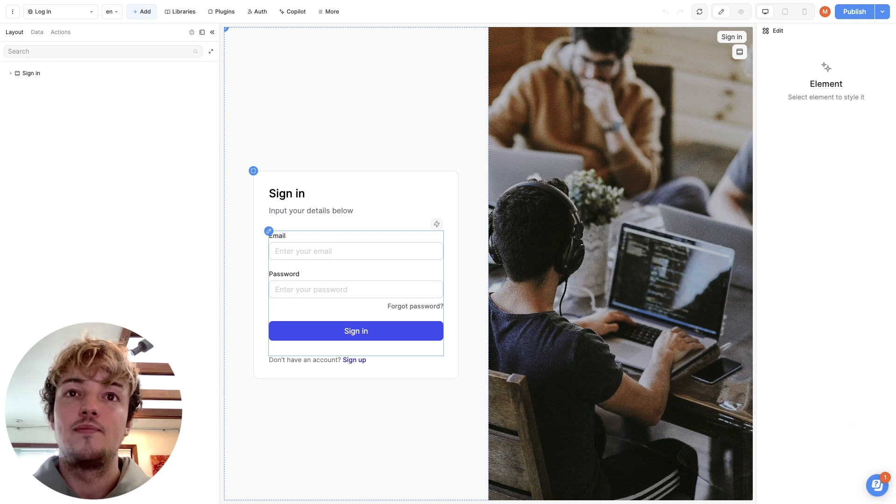
{"action": "left_click", "coordinate": [356, 251]}
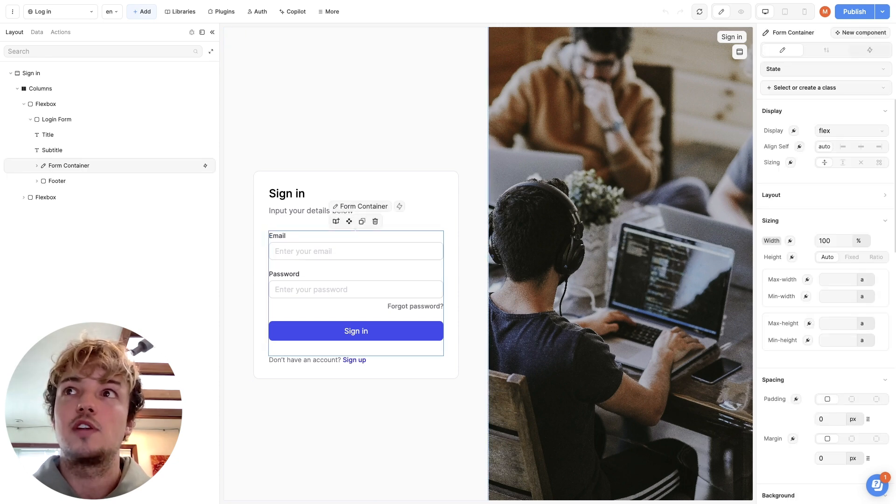
{"action": "left_click", "coordinate": [869, 50]}
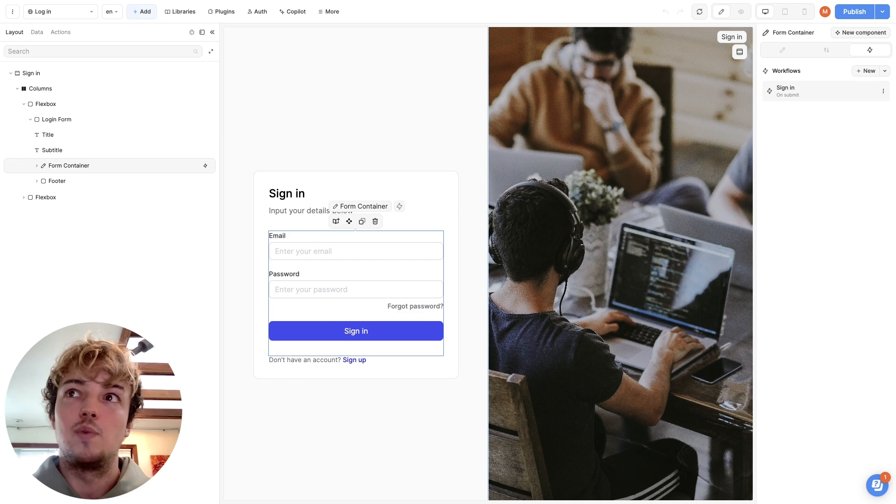
{"action": "left_click", "coordinate": [823, 91]}
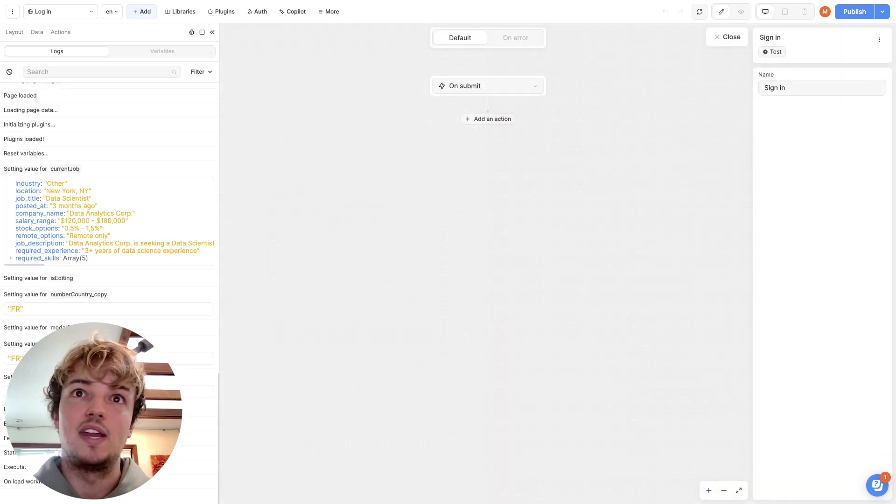
{"action": "left_click", "coordinate": [487, 119]}
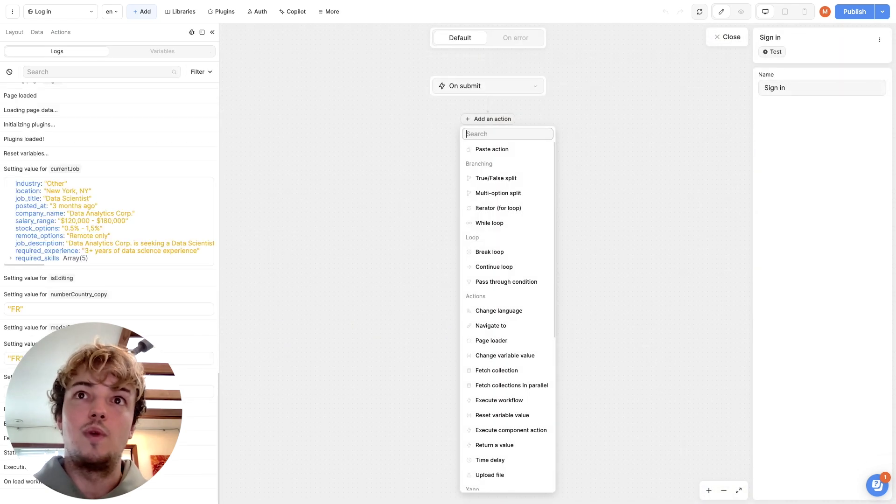
{"action": "type", "text": "login"}
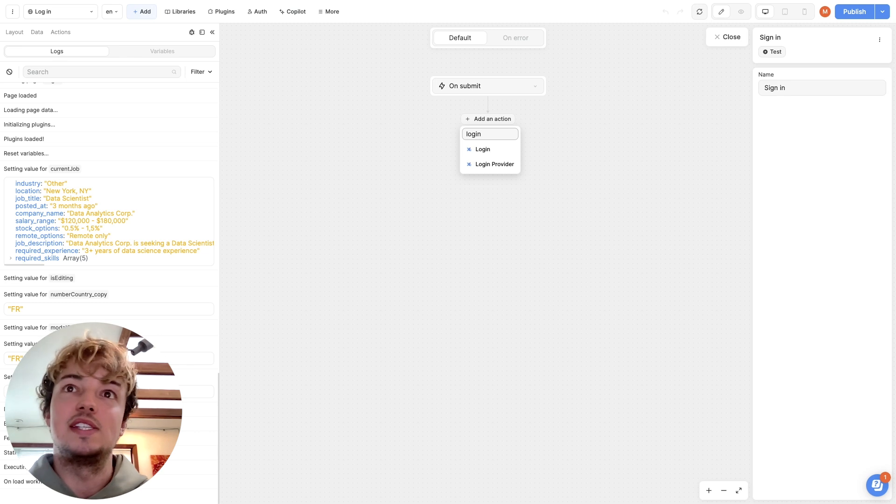
{"action": "left_click", "coordinate": [487, 149]}
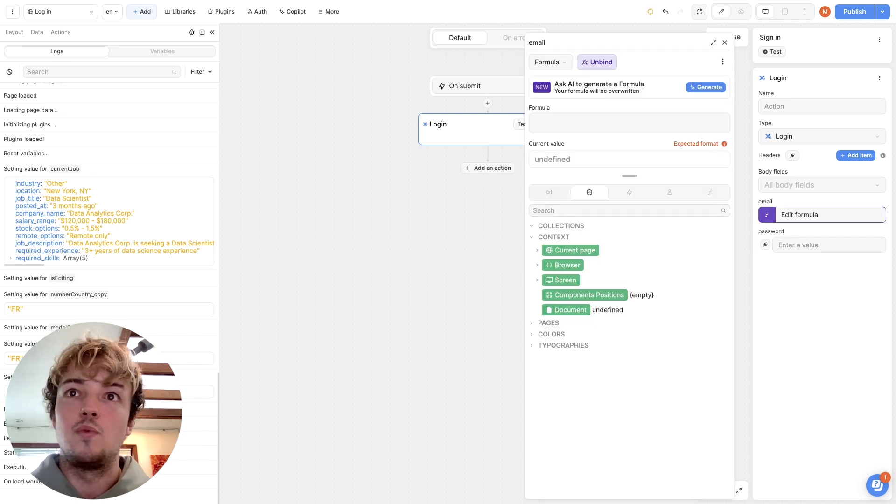
Bind the Login action's email to Email Input - value and its password to Password Input - value
{"action": "left_click", "coordinate": [549, 192]}
{"action": "left_click", "coordinate": [584, 250]}
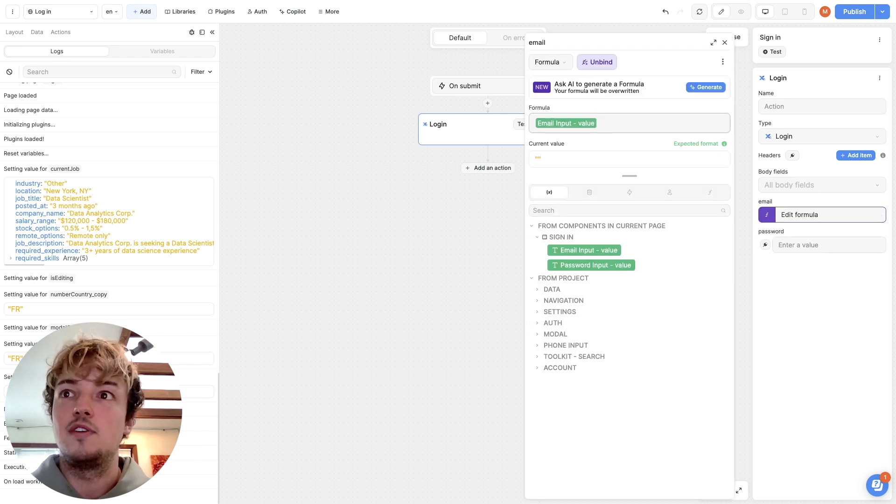
{"action": "left_click", "coordinate": [766, 245]}
{"action": "left_click", "coordinate": [591, 266]}
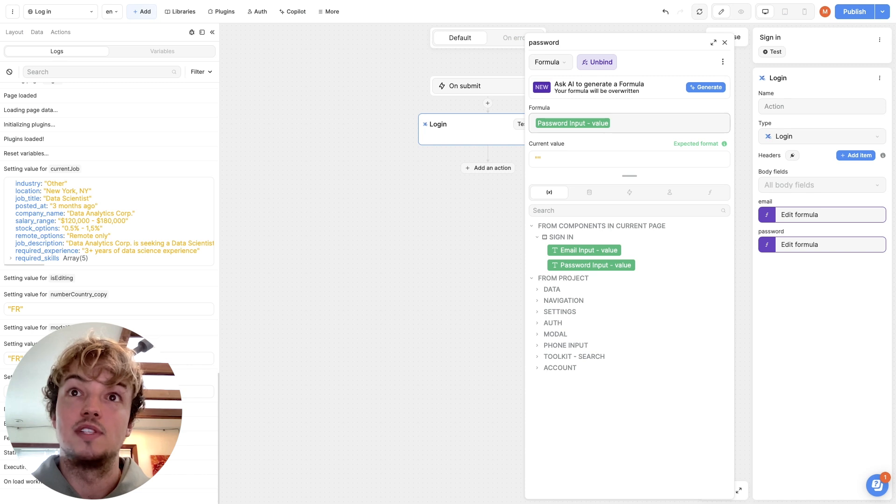
{"action": "left_click", "coordinate": [466, 219]}
Add a Navigate to action after Login that leads to the Home page, and close the workflow
{"action": "left_click", "coordinate": [488, 168]}
{"action": "type", "text": "navig"}
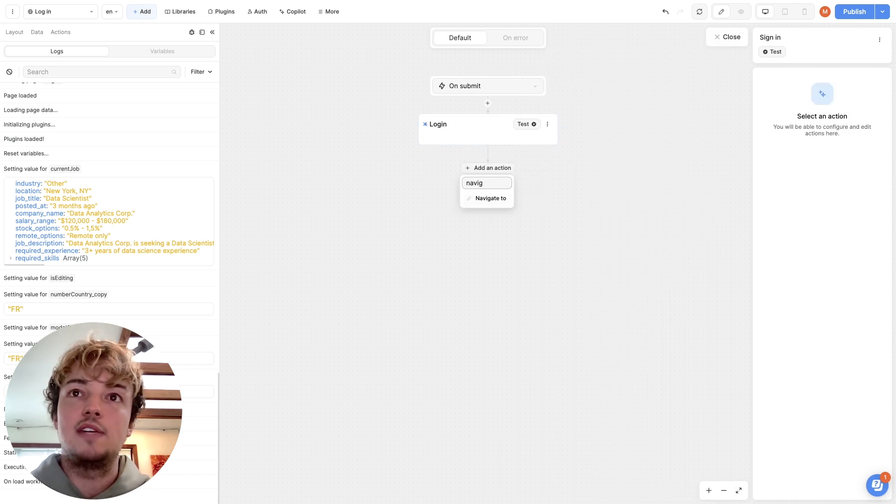
{"action": "key", "text": "Return"}
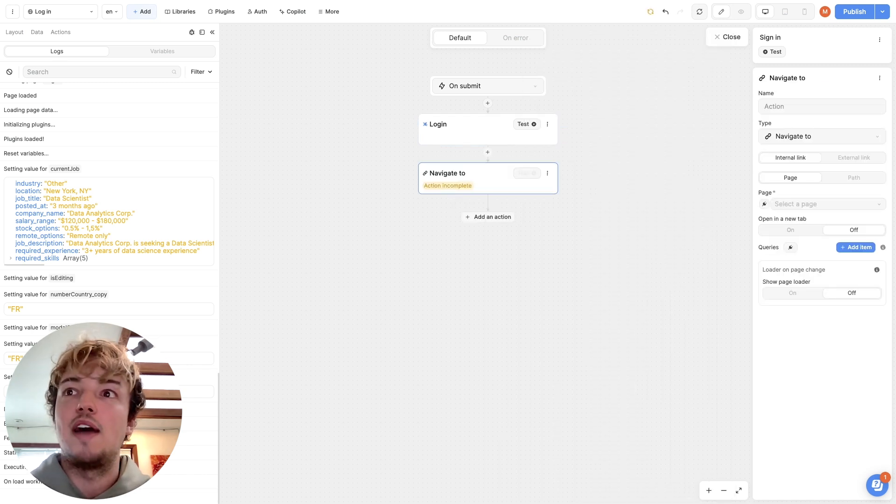
{"action": "left_click", "coordinate": [828, 204]}
{"action": "left_click", "coordinate": [812, 222]}
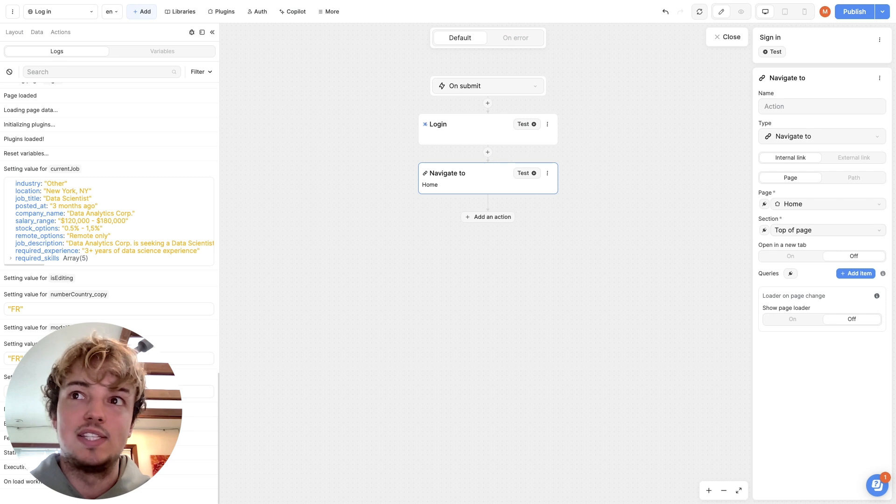
{"action": "left_click", "coordinate": [639, 261]}
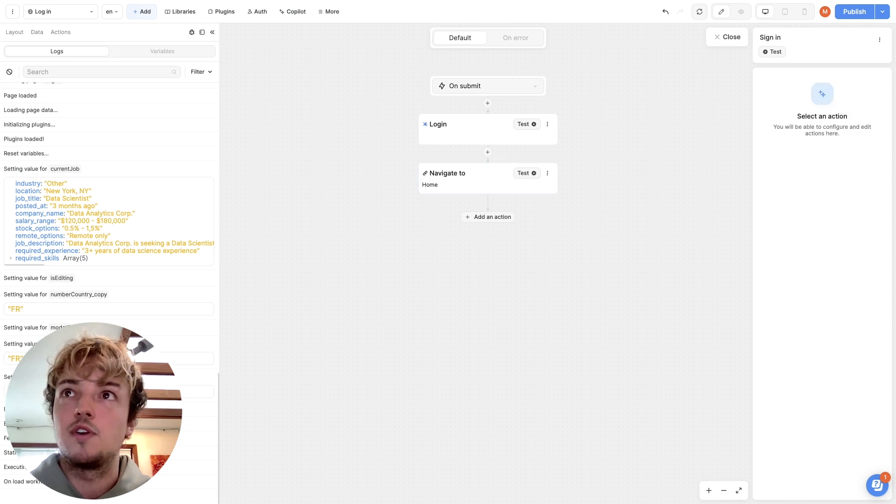
{"action": "left_click", "coordinate": [727, 37]}
Create a page named Sign Up as a copy of the Log in page
{"action": "left_click", "coordinate": [67, 11]}
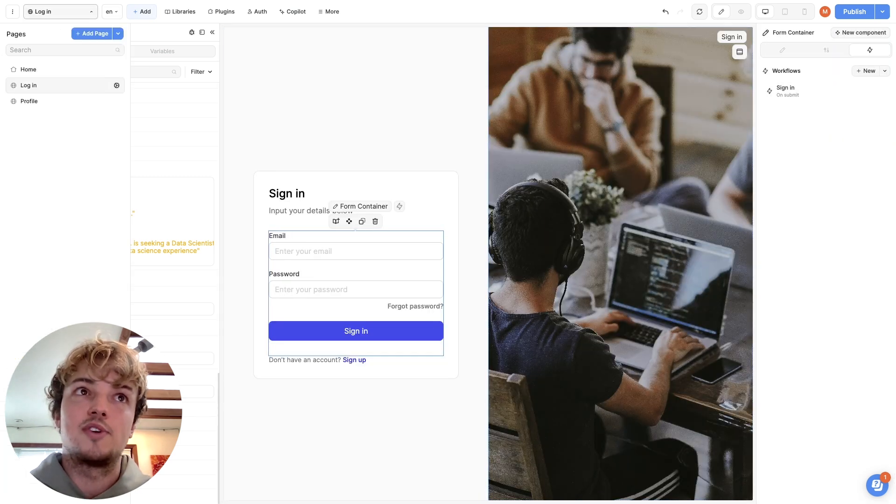
{"action": "left_click", "coordinate": [92, 34]}
{"action": "left_click", "coordinate": [214, 87]}
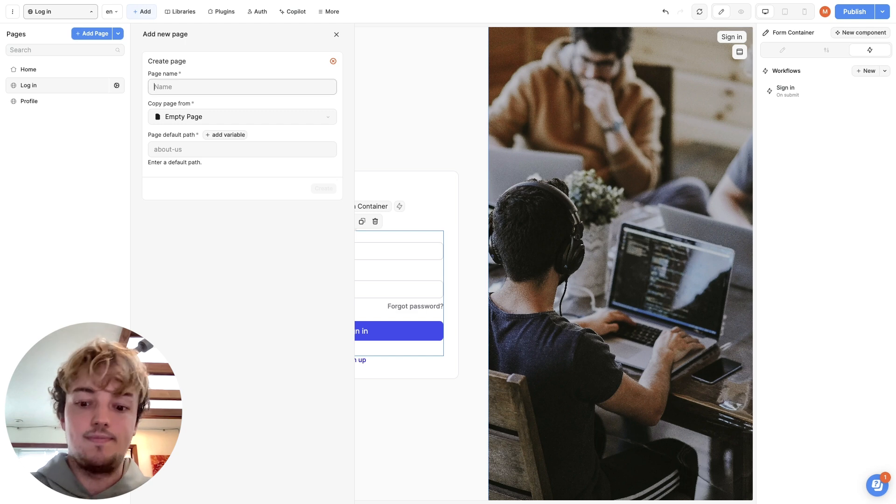
{"action": "type", "text": "Sign Up"}
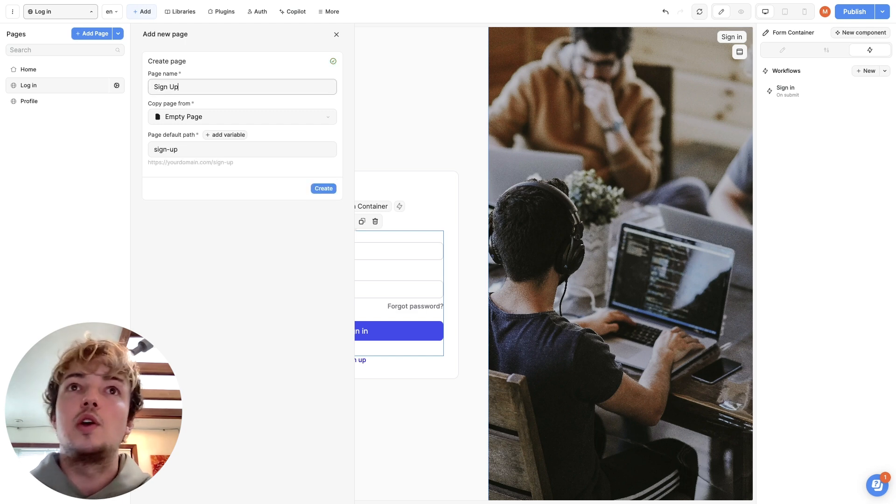
{"action": "left_click", "coordinate": [243, 117]}
{"action": "left_click", "coordinate": [187, 165]}
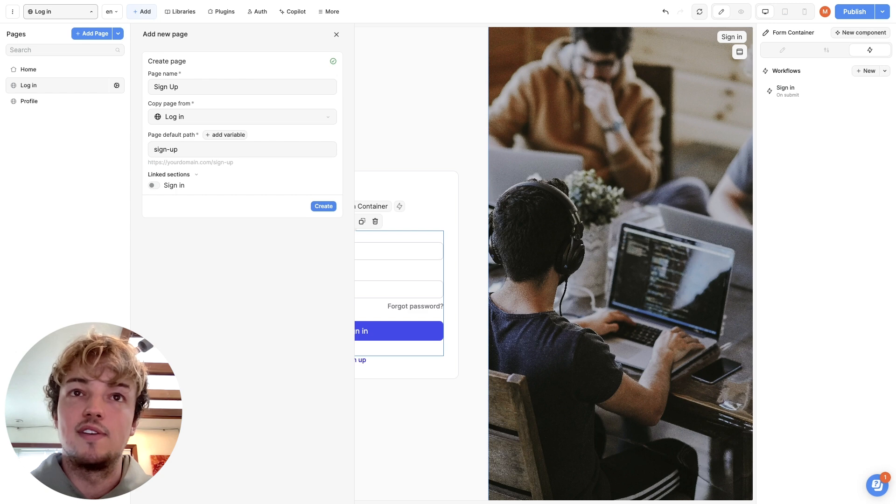
{"action": "left_click", "coordinate": [323, 206]}
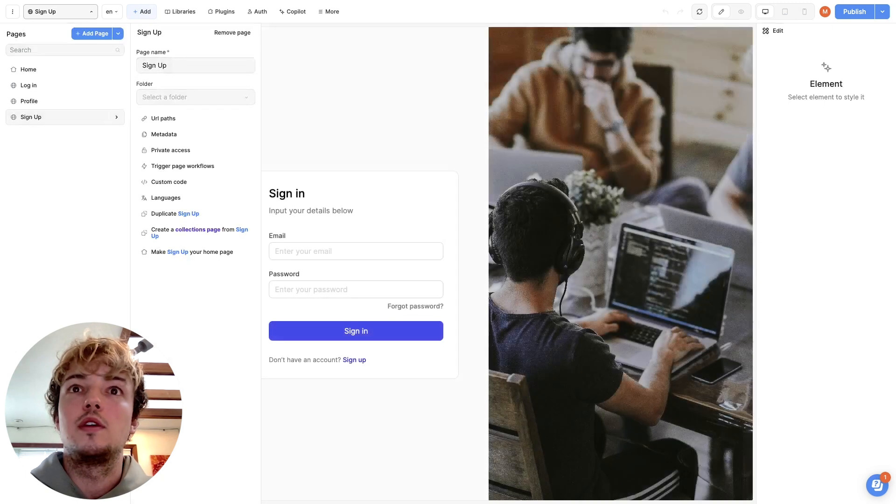
Delete the Login Form from the Sign Up page and add a ready-made Sign up section to the page
{"action": "left_click", "coordinate": [269, 231]}
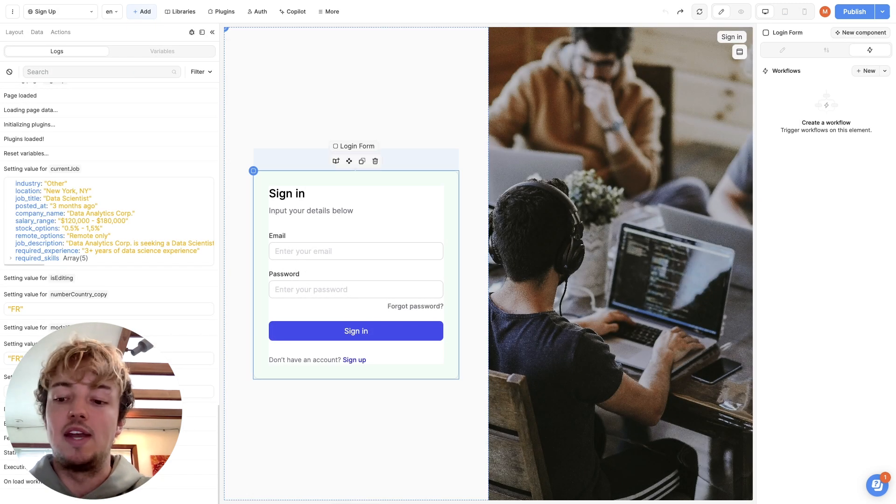
{"action": "key", "text": "Delete"}
{"action": "left_click", "coordinate": [141, 12]}
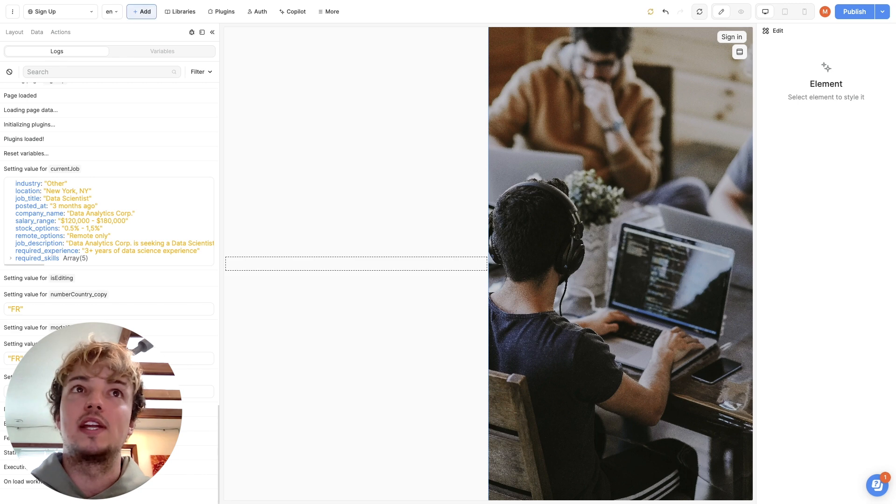
{"action": "left_click", "coordinate": [115, 83]}
{"action": "scroll", "coordinate": [488, 262], "scroll_direction": "down", "scroll_amount": 9}
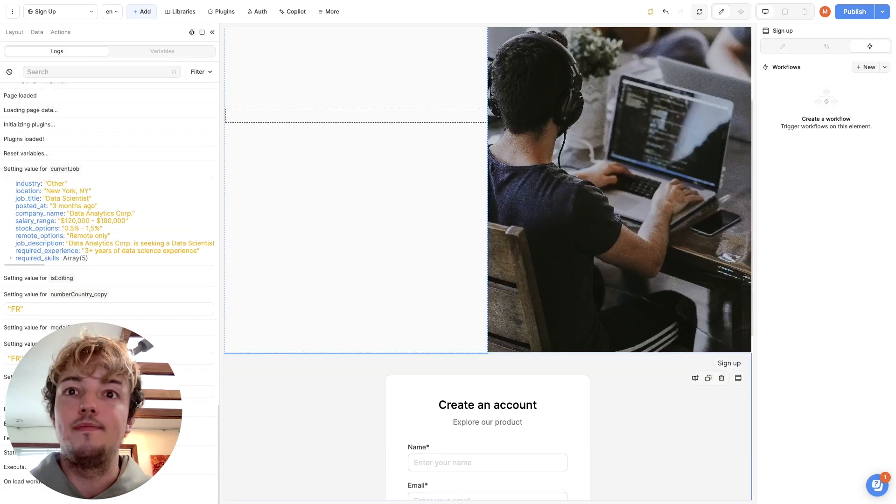
Move the Create an account form from the Sign up section into the empty column beside the photo
{"action": "left_click", "coordinate": [395, 109]}
{"action": "key", "text": "ctrl+x"}
{"action": "scroll", "coordinate": [395, 109], "scroll_direction": "up", "scroll_amount": 9}
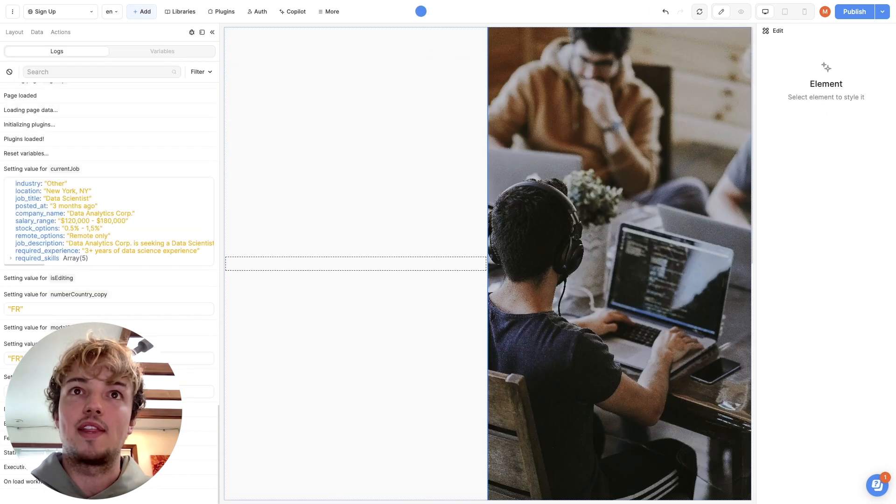
{"action": "key", "text": "ctrl+v"}
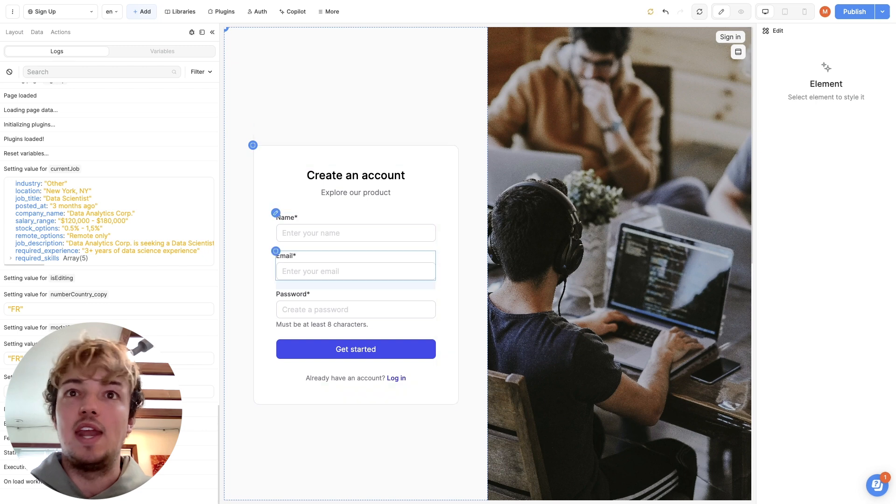
Add a Xano Auth Sign Up action to the on-submit Sign up workflow of the account form's container
{"action": "left_click", "coordinate": [275, 212]}
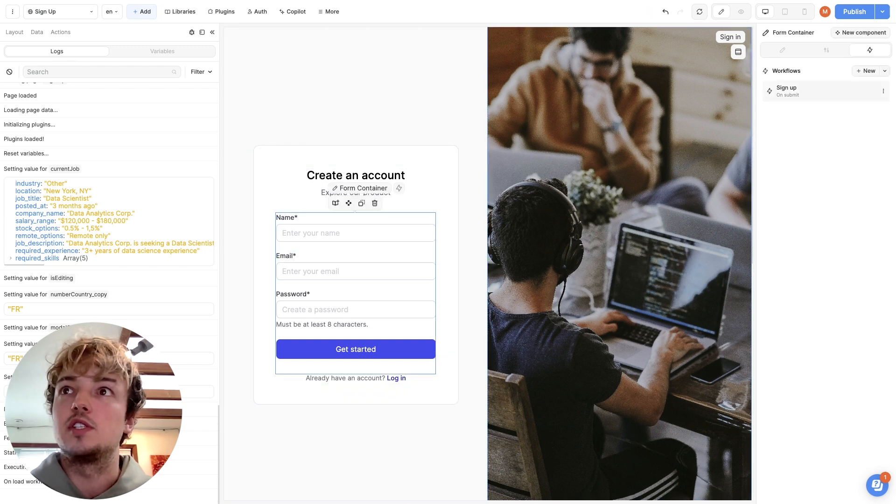
{"action": "left_click", "coordinate": [793, 91]}
{"action": "left_click", "coordinate": [488, 119]}
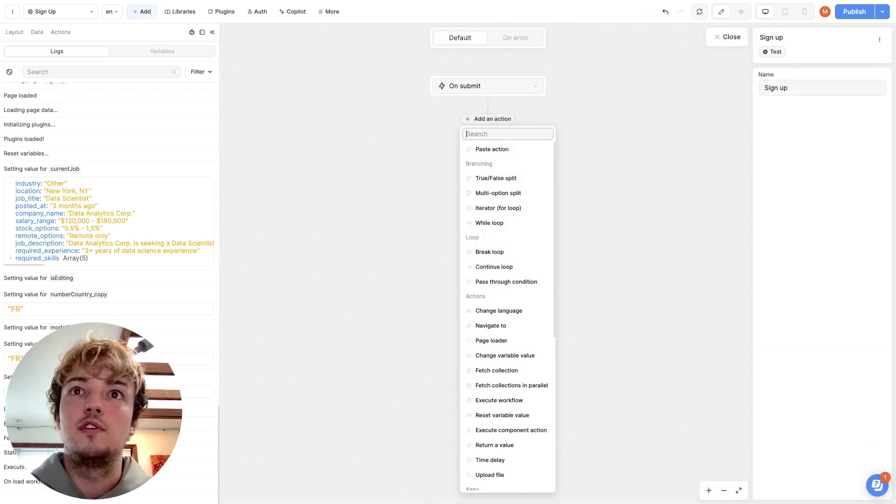
{"action": "type", "text": "sign"}
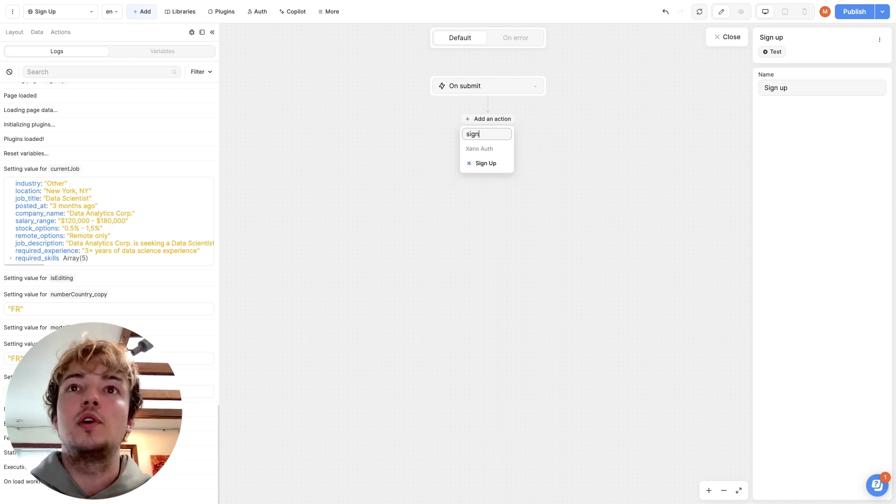
{"action": "left_click", "coordinate": [486, 163]}
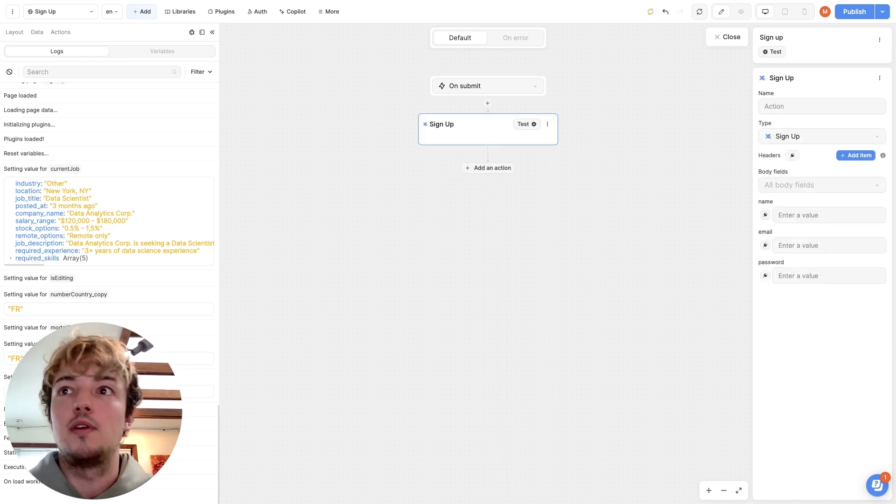
Bind the Sign Up action's name, email and password fields to the matching Name, Email and Password Input values of the form
{"action": "left_click", "coordinate": [765, 215]}
{"action": "left_click", "coordinate": [585, 265]}
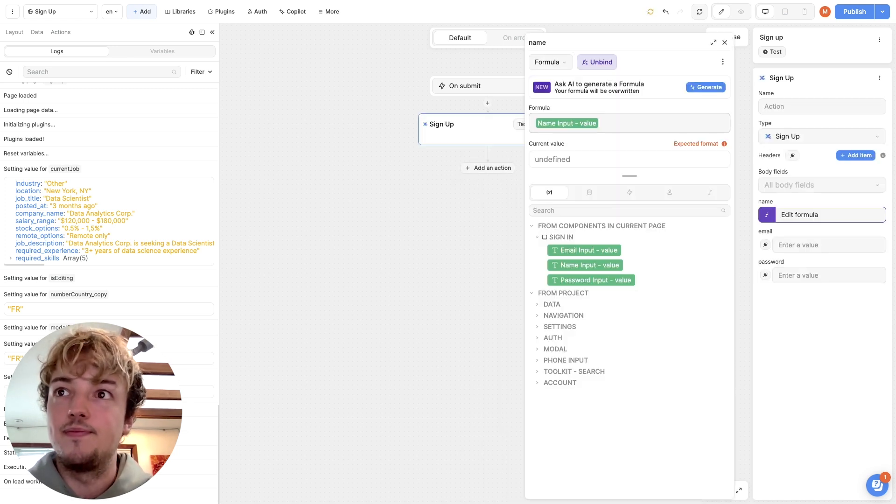
{"action": "left_click", "coordinate": [765, 245]}
{"action": "left_click", "coordinate": [584, 250]}
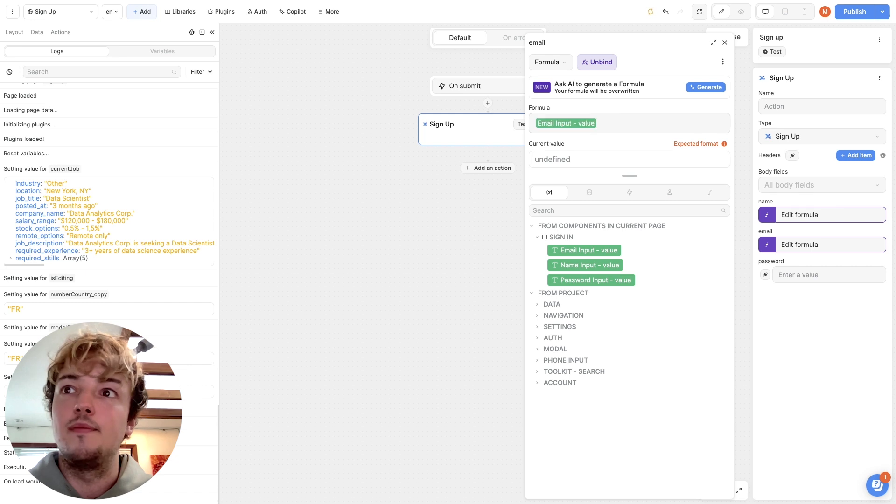
{"action": "left_click", "coordinate": [765, 274]}
{"action": "left_click", "coordinate": [591, 280]}
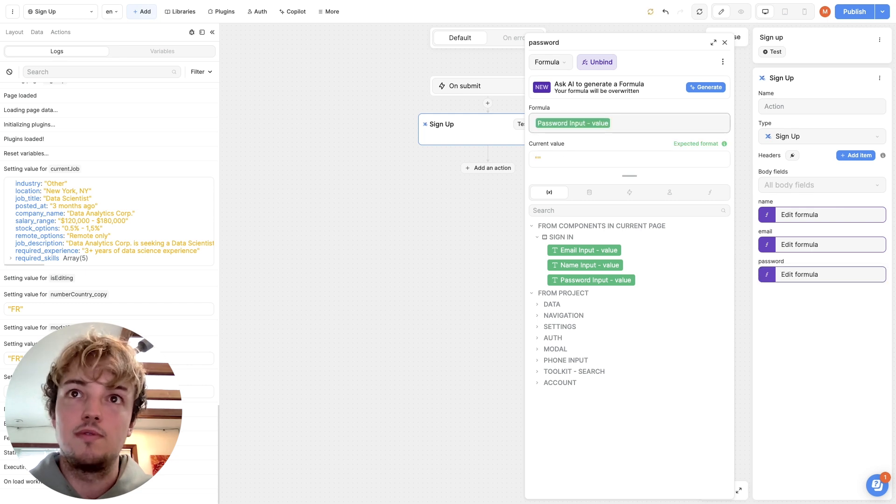
{"action": "left_click", "coordinate": [460, 223]}
Add a Navigate to action after the Sign Up action that goes to the Home page, and close the workflow
{"action": "left_click", "coordinate": [488, 168]}
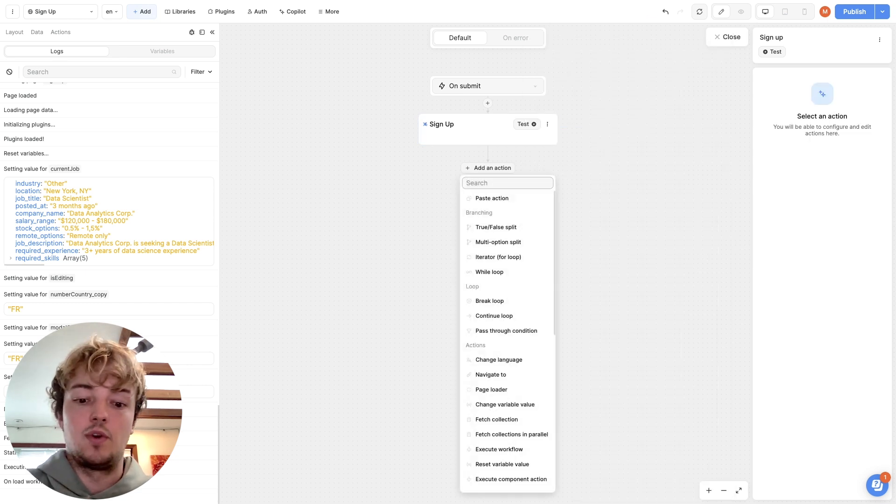
{"action": "type", "text": "nav"}
{"action": "left_click", "coordinate": [491, 198]}
{"action": "left_click", "coordinate": [823, 204]}
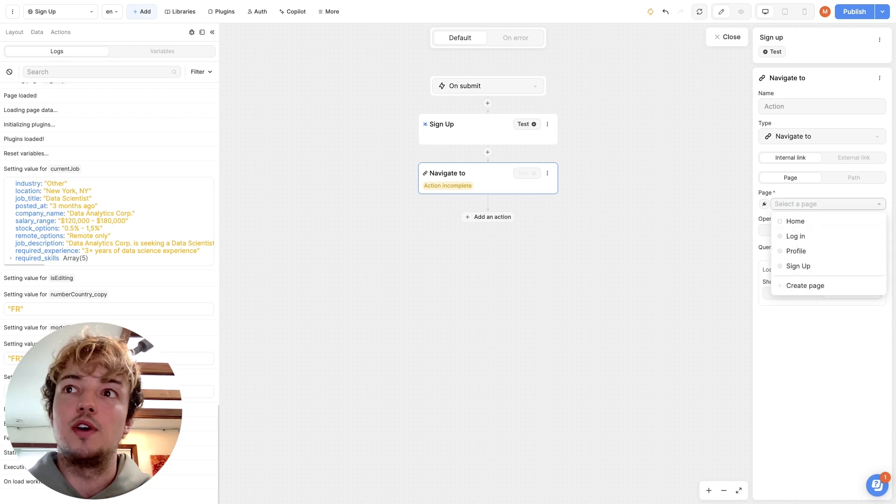
{"action": "left_click", "coordinate": [795, 221]}
{"action": "key", "text": "Escape"}
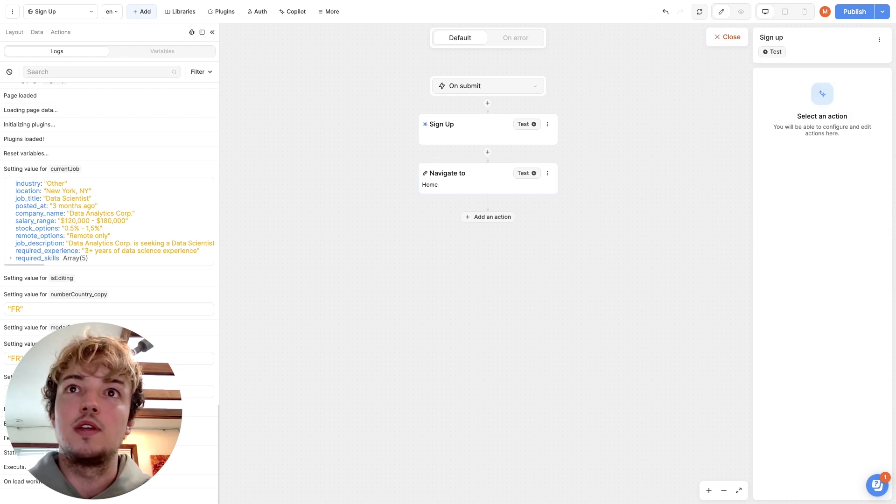
{"action": "left_click", "coordinate": [727, 37]}
Link the "Log in" text under the Create an account form to the Log in page
{"action": "left_click", "coordinate": [396, 378]}
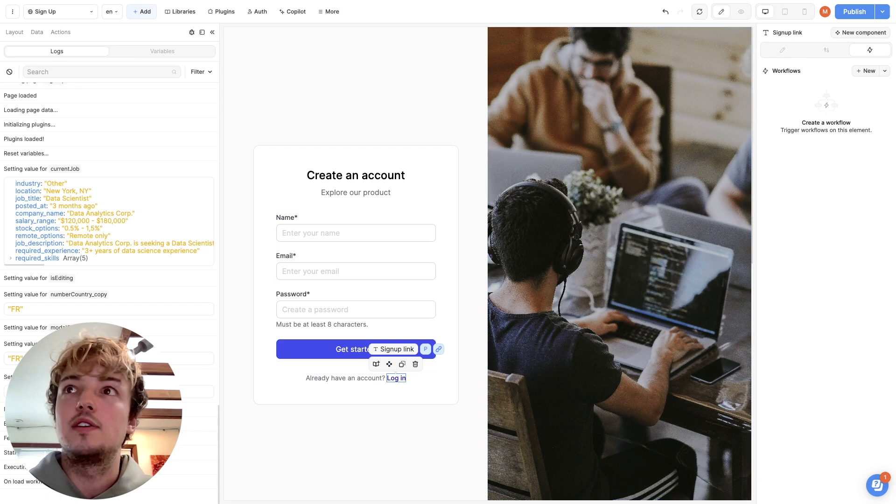
{"action": "left_click", "coordinate": [826, 50]}
{"action": "left_click", "coordinate": [852, 253]}
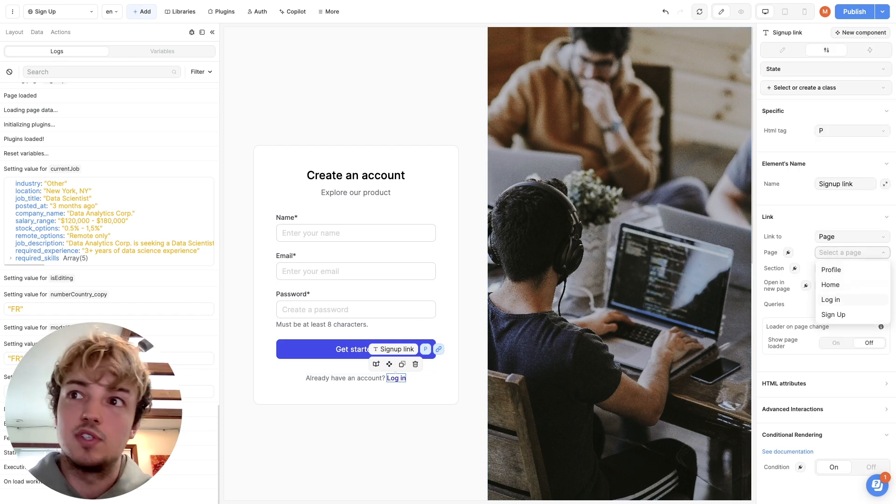
{"action": "left_click", "coordinate": [831, 300]}
On the Log in page, link the "Sign up" text below the Sign in form to the Sign Up page
{"action": "left_click", "coordinate": [61, 12]}
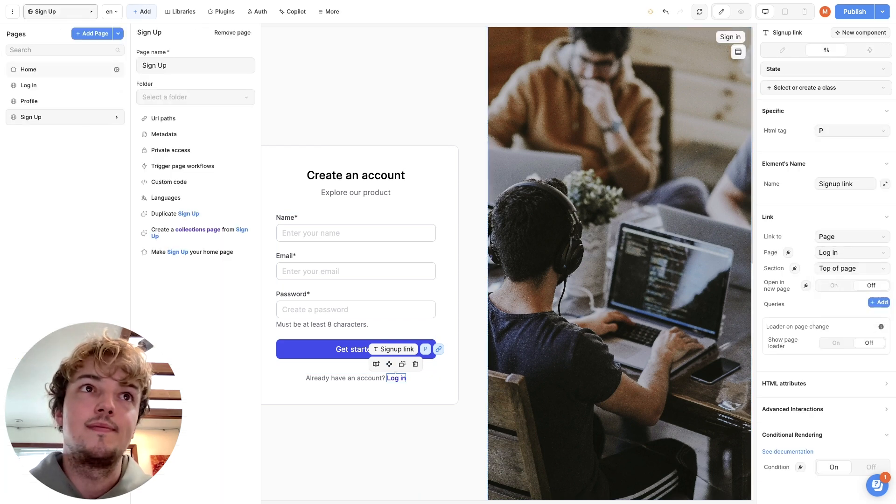
{"action": "left_click", "coordinate": [28, 85]}
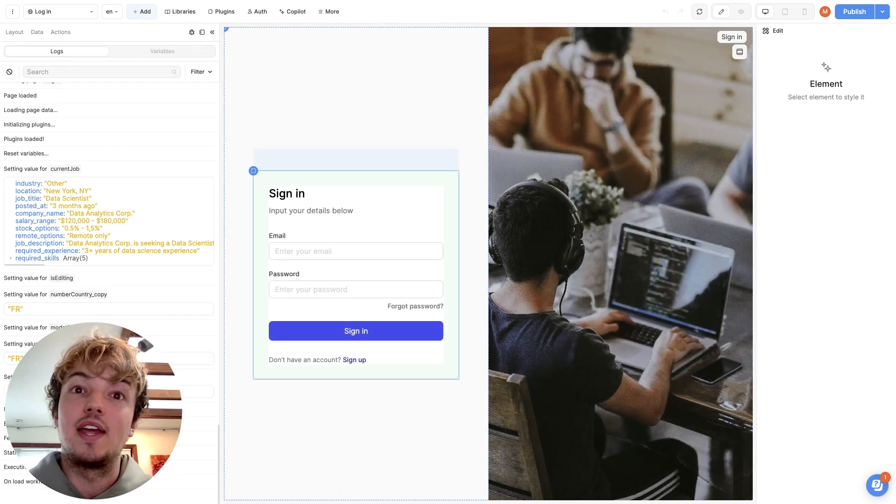
{"action": "left_click", "coordinate": [354, 360]}
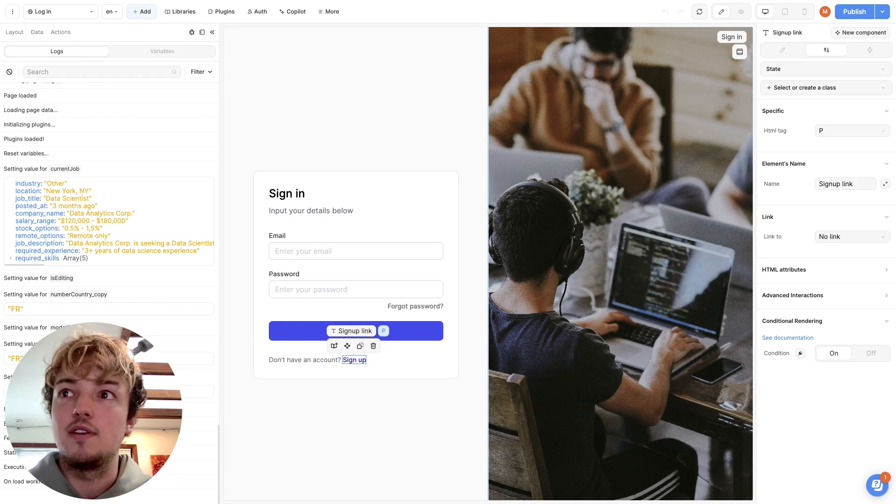
{"action": "left_click", "coordinate": [852, 237]}
{"action": "left_click", "coordinate": [830, 266]}
{"action": "left_click", "coordinate": [852, 252]}
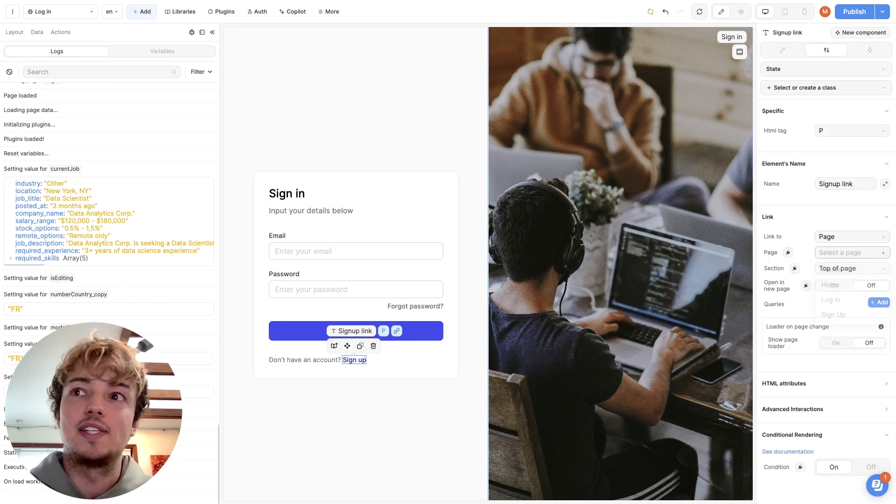
{"action": "left_click", "coordinate": [833, 315]}
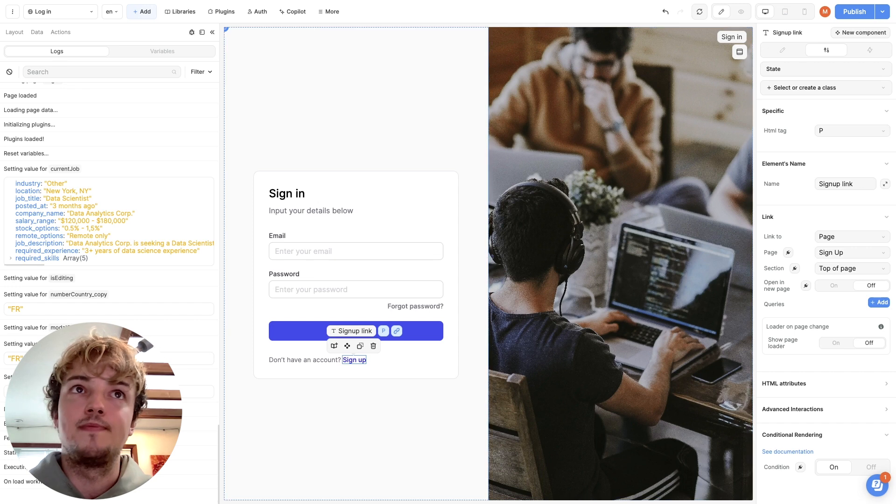
{"action": "left_click", "coordinate": [621, 262]}
Open the Sign Up page and switch it to preview mode
{"action": "left_click", "coordinate": [61, 11]}
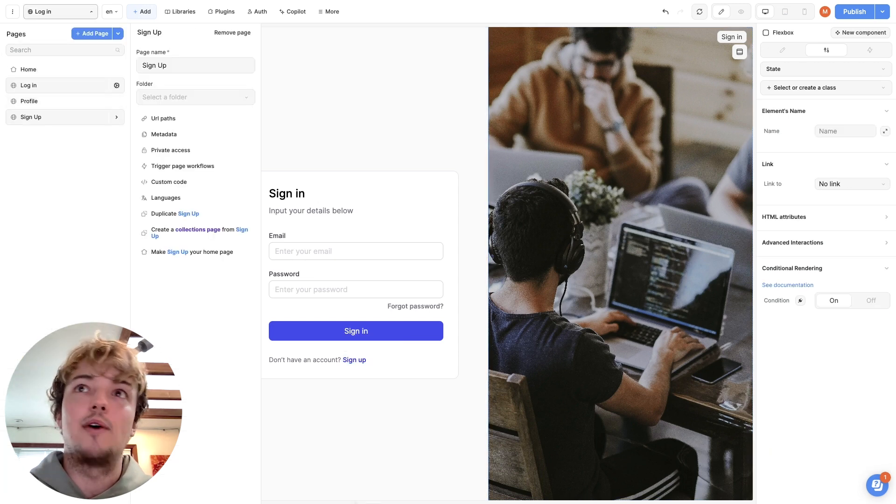
{"action": "left_click", "coordinate": [56, 117]}
{"action": "left_click", "coordinate": [741, 12]}
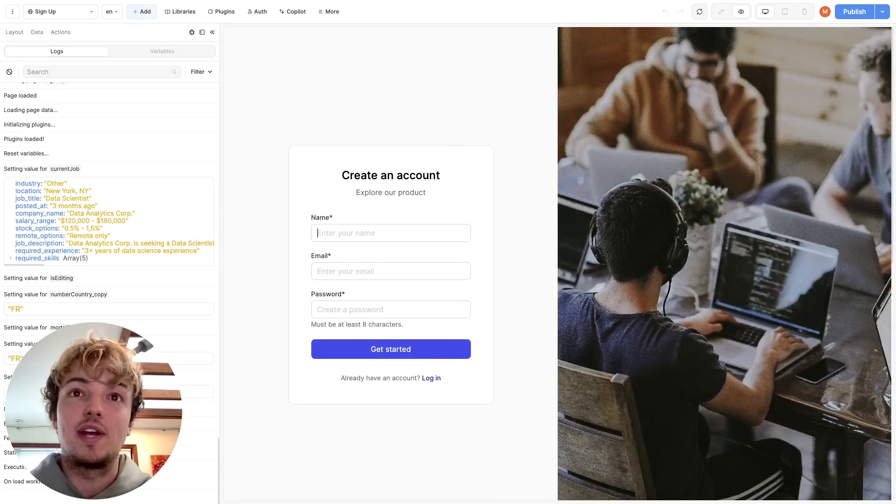
Fill in the Create an account form with a test name, email and password, and submit it
{"action": "type", "text": "M<a"}
{"action": "key", "text": "BackSpace"}
{"action": "key", "text": "BackSpace"}
{"action": "type", "text": "ax"}
{"action": "key", "text": "Tab"}
{"action": "type", "text": "ma"}
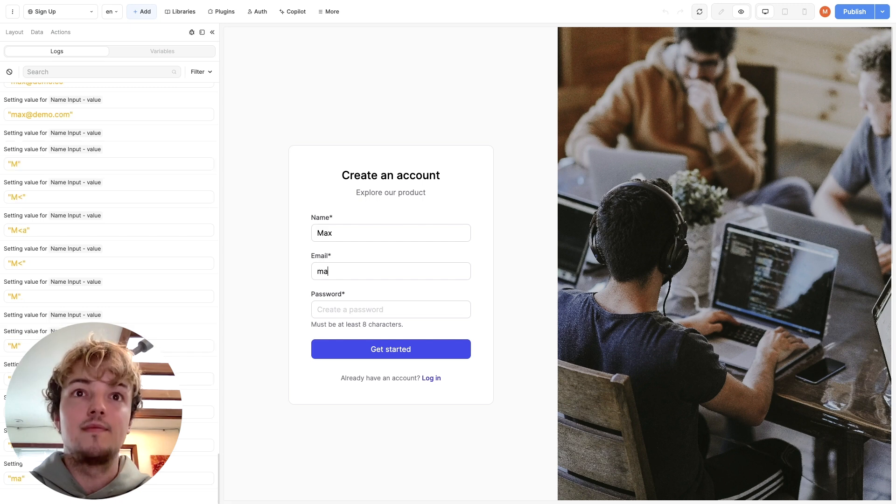
{"action": "type", "text": "x@demo.com"}
{"action": "key", "text": "Tab"}
{"action": "type", "text": "P"}
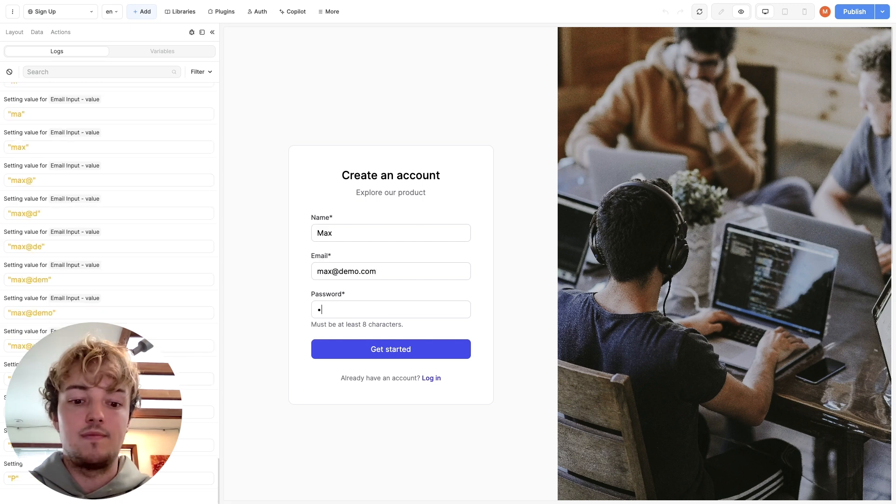
{"action": "type", "text": "assword123"}
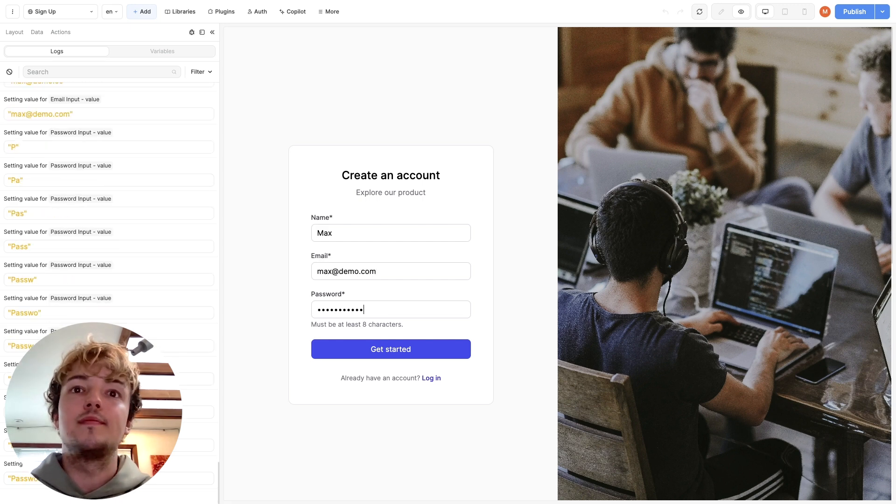
{"action": "key", "text": "Return"}
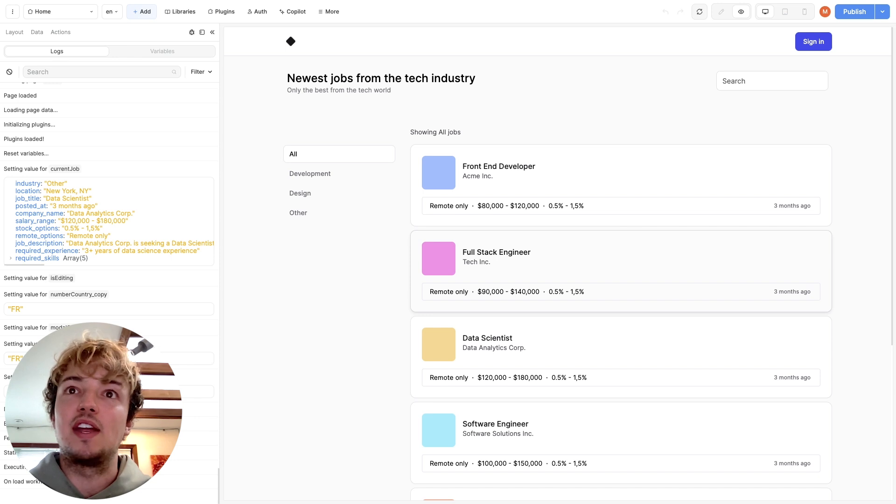
Return to edit mode and create a dynamic data collection named jobs with Xano as its source
{"action": "left_click", "coordinate": [721, 12]}
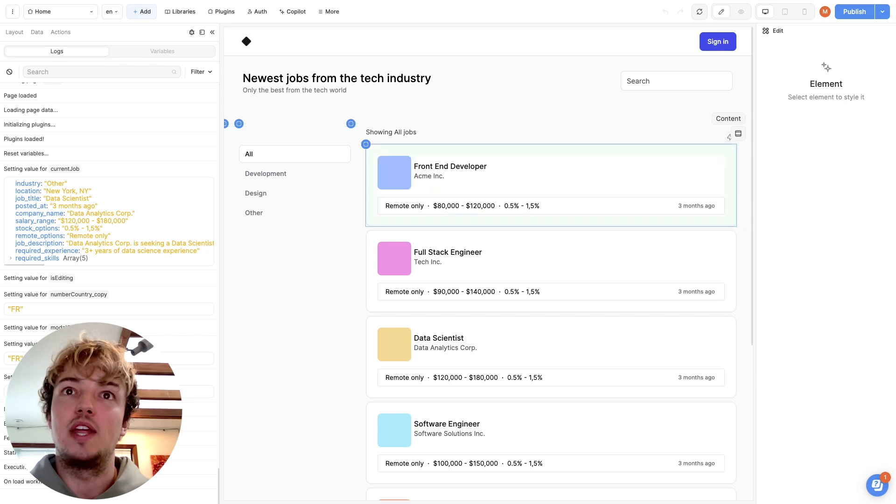
{"action": "left_click", "coordinate": [37, 32]}
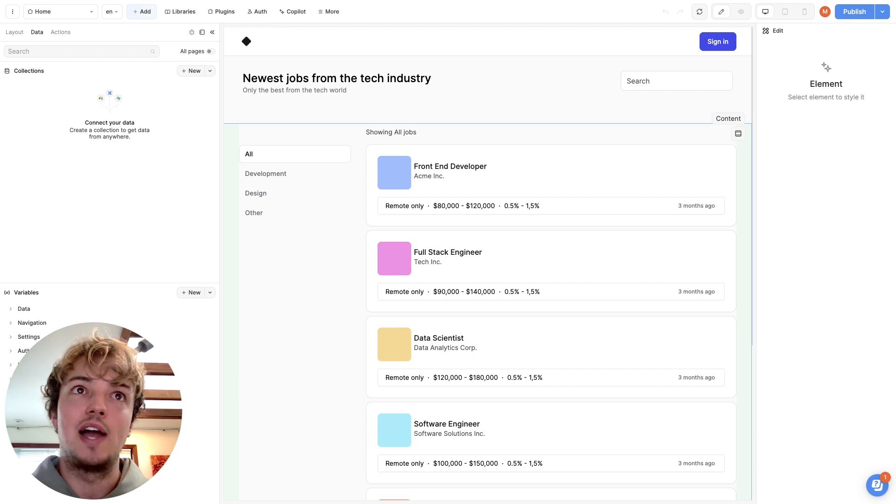
{"action": "type", "text": "job"}
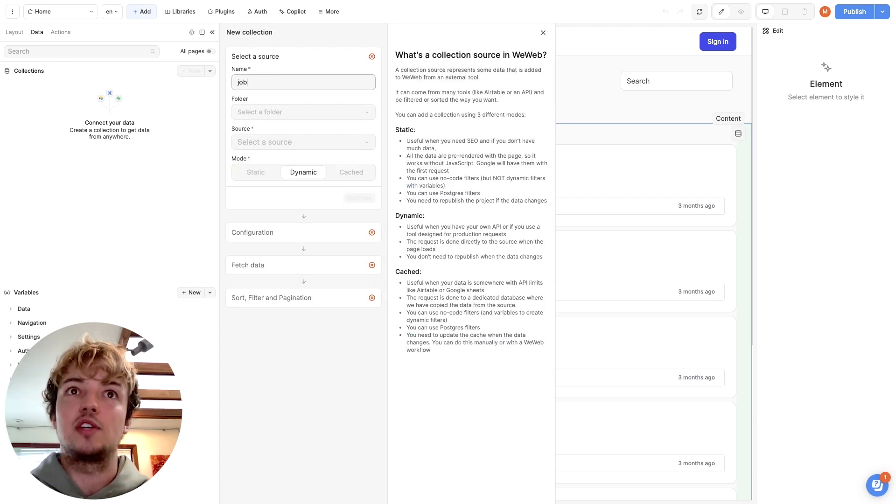
{"action": "type", "text": "s"}
{"action": "left_click", "coordinate": [289, 142]}
{"action": "left_click", "coordinate": [258, 160]}
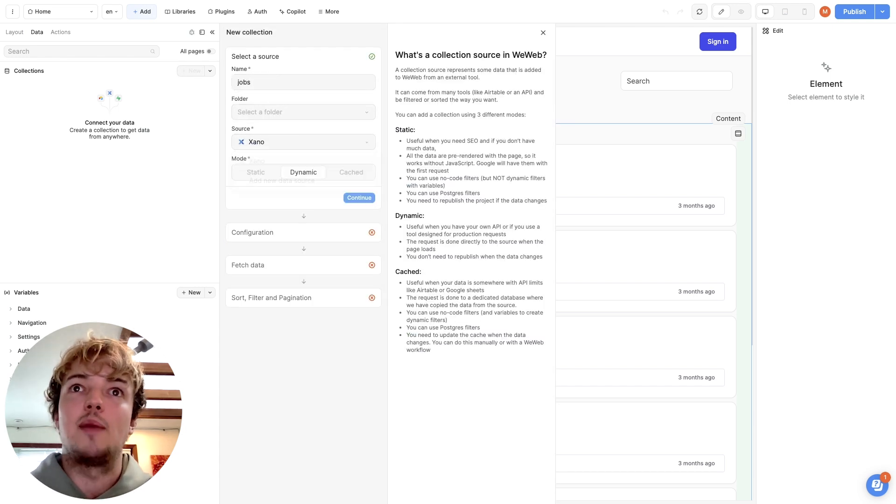
{"action": "left_click", "coordinate": [359, 198]}
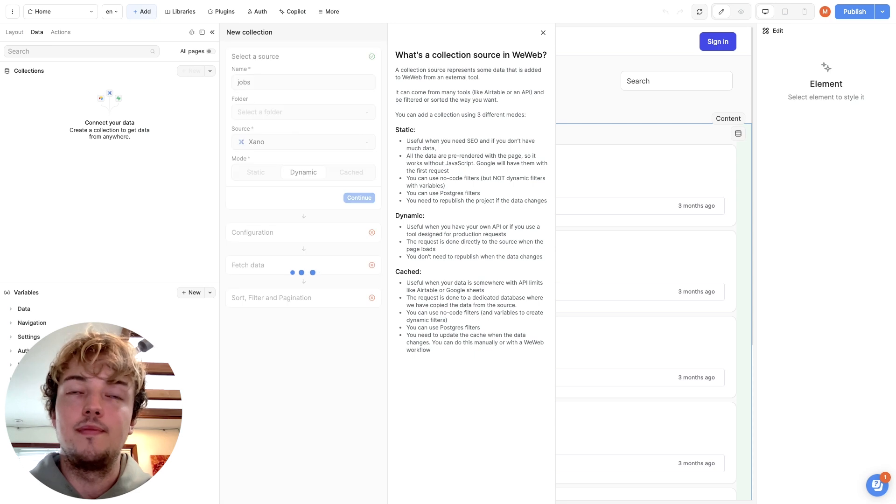
Configure the jobs collection with the Jobs API group and the GET /jobs endpoint, and fetch its data
{"action": "left_click", "coordinate": [289, 141]}
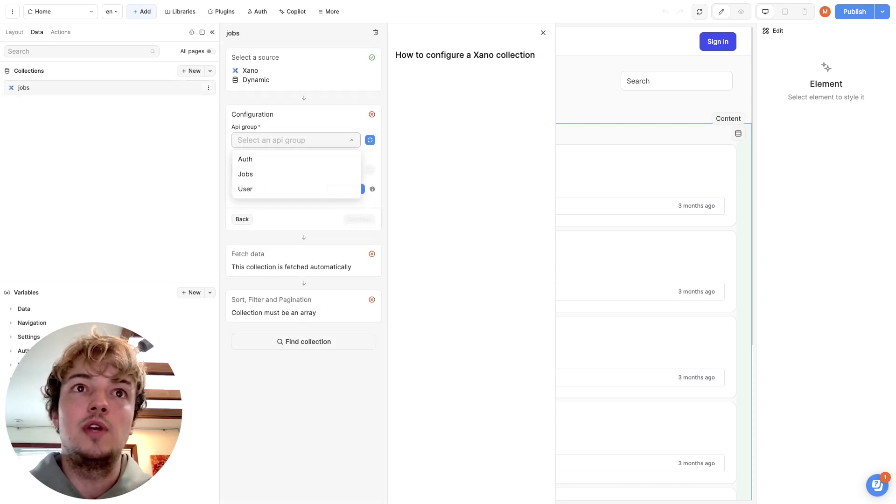
{"action": "left_click", "coordinate": [245, 174]}
{"action": "left_click", "coordinate": [289, 170]}
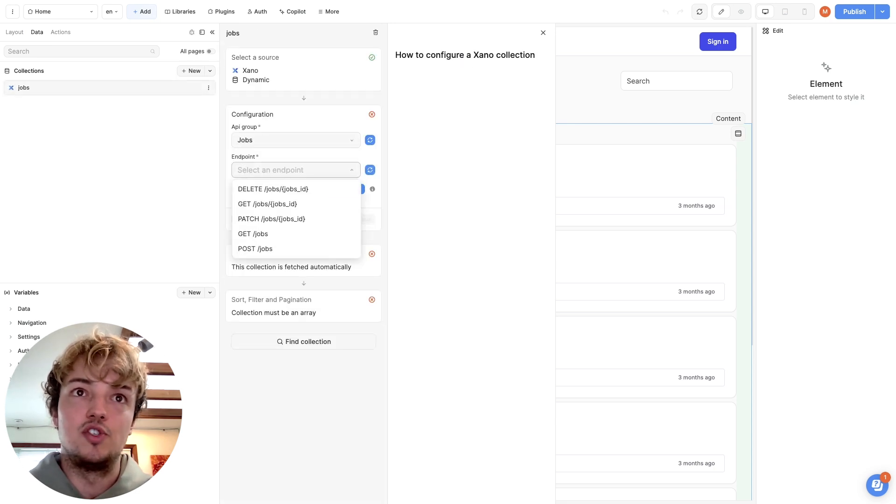
{"action": "left_click", "coordinate": [261, 234]}
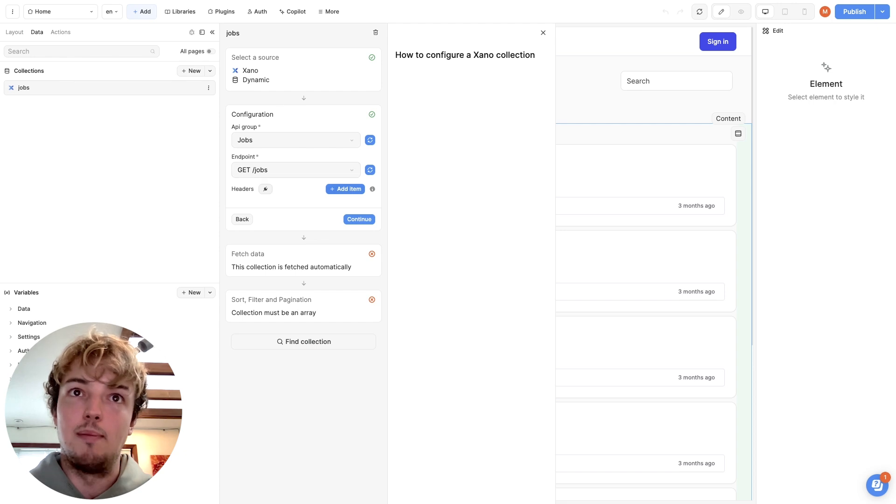
{"action": "left_click", "coordinate": [359, 219]}
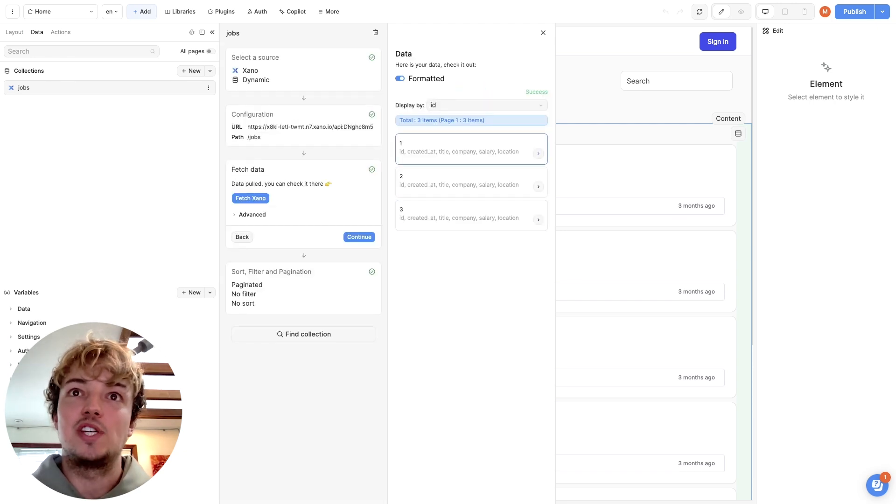
Inspect the first fetched job record and finish the jobs collection, keeping the default pagination
{"action": "left_click", "coordinate": [466, 150]}
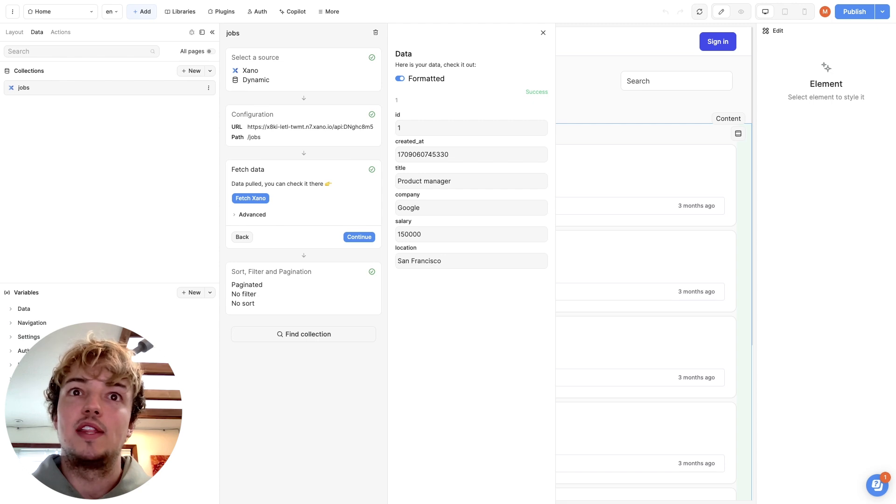
{"action": "left_click", "coordinate": [359, 237]}
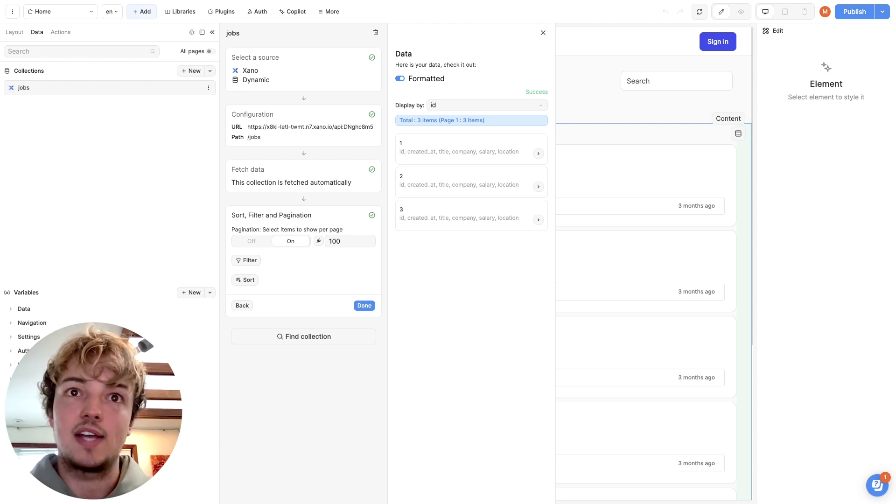
{"action": "left_click", "coordinate": [364, 305]}
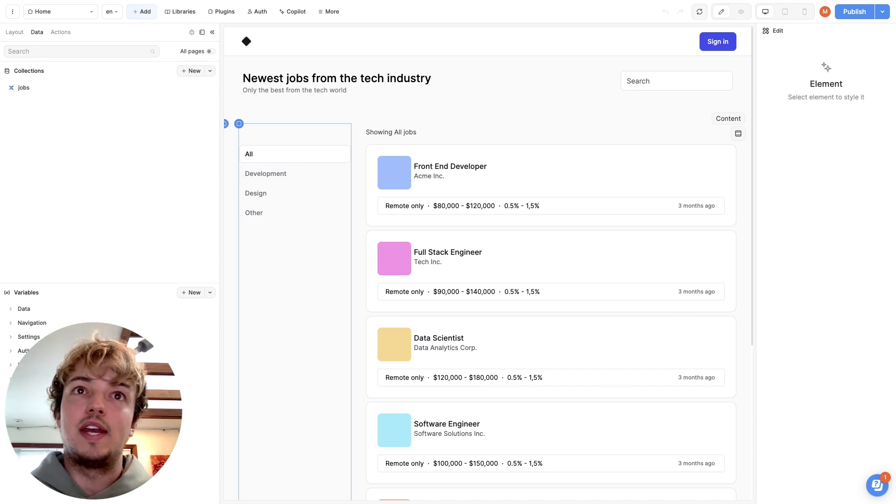
Delete the category filter sidebar and the coloured logo squares in the job cards from the Home page
{"action": "left_click", "coordinate": [295, 290]}
{"action": "key", "text": "Delete"}
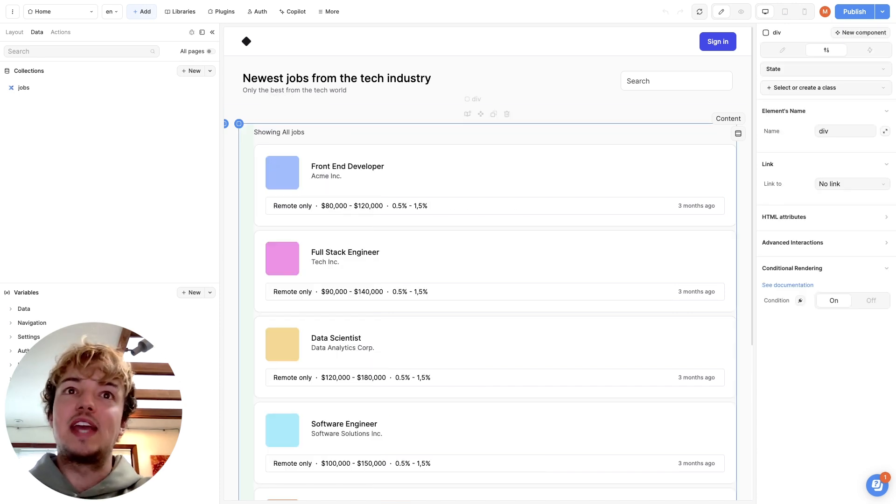
{"action": "left_click", "coordinate": [283, 173]}
{"action": "key", "text": "Delete"}
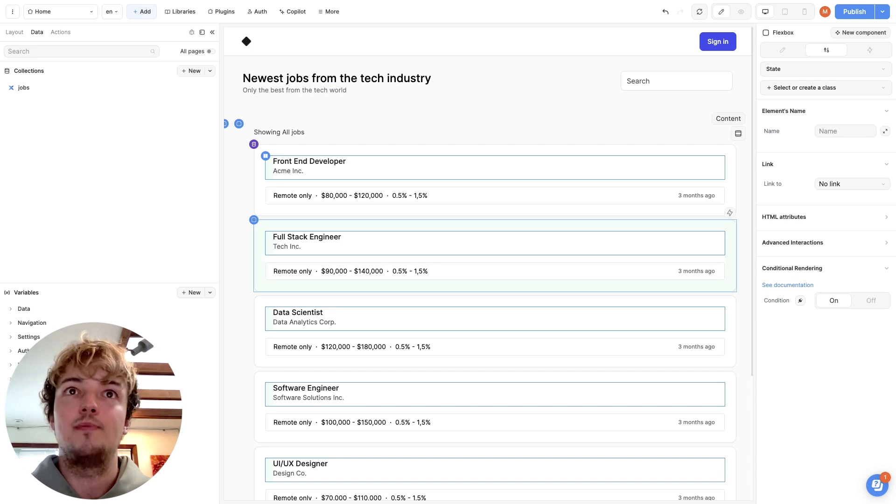
Bind the Home page section title to a formula joining "Welcome, " with the Xano Auth user's name field
{"action": "left_click", "coordinate": [346, 127]}
{"action": "left_click", "coordinate": [345, 79]}
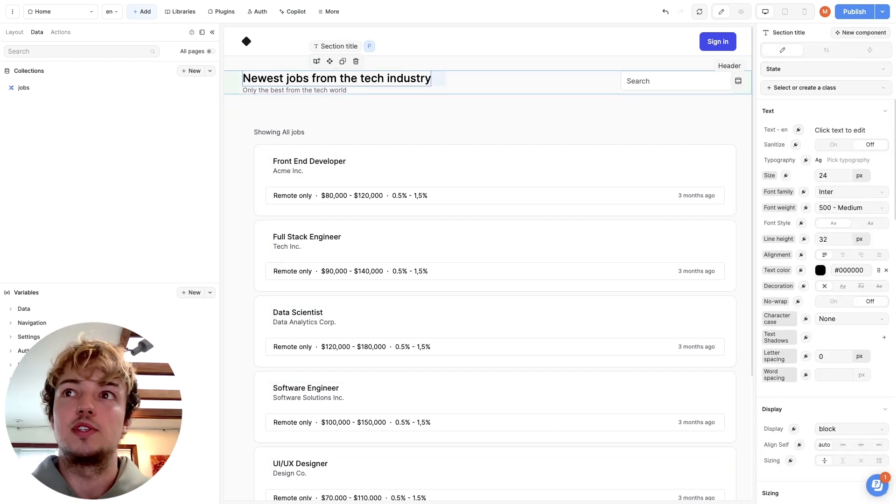
{"action": "left_click", "coordinate": [798, 129]}
{"action": "left_click", "coordinate": [653, 123]}
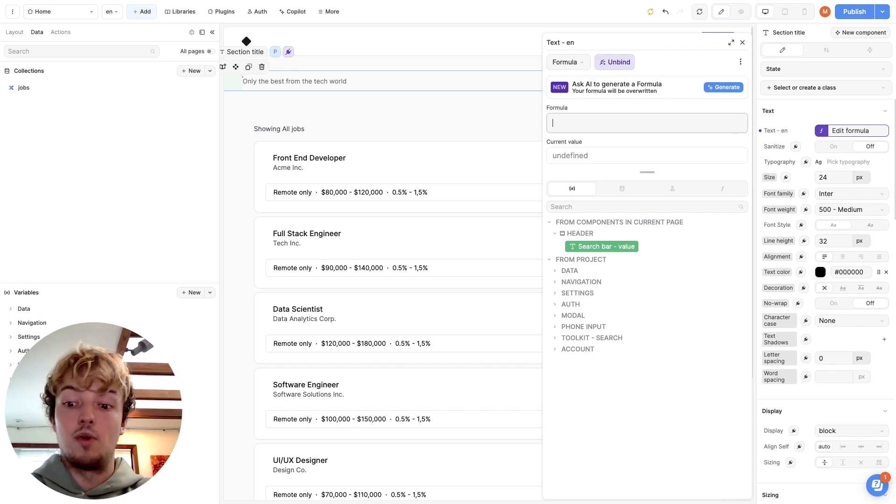
{"action": "type", "text": "\"Welco"}
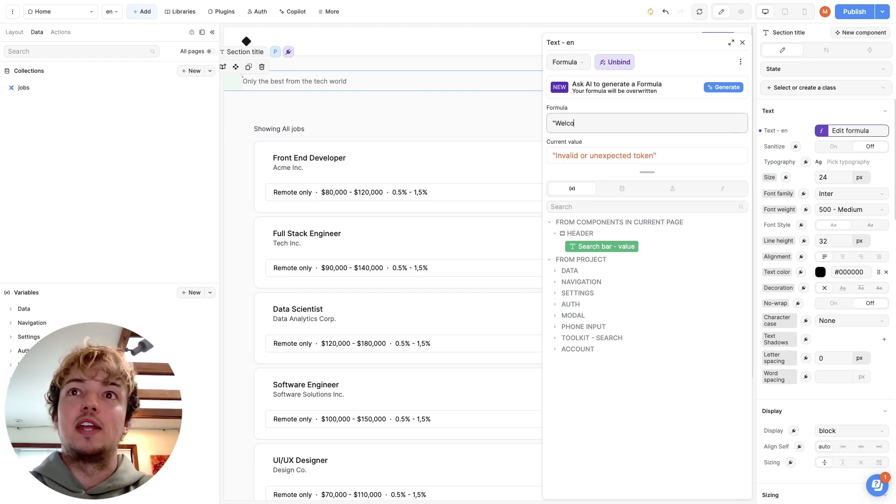
{"action": "type", "text": "me, \""}
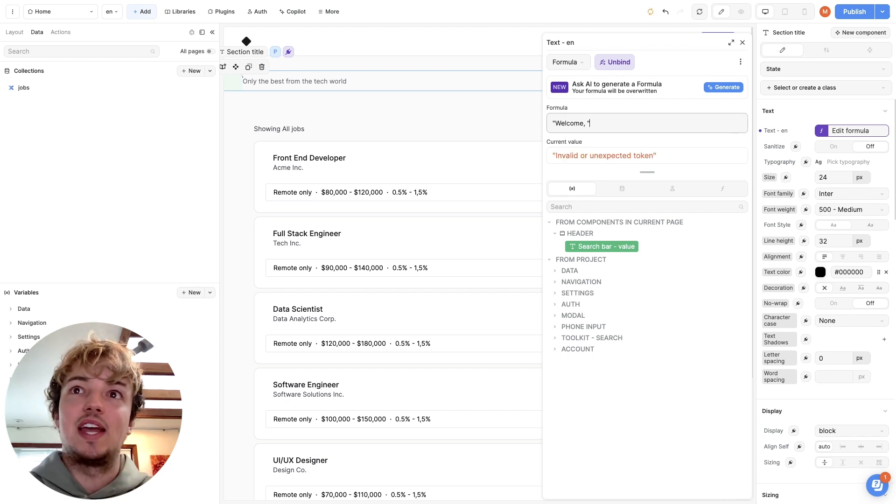
{"action": "type", "text": " +"}
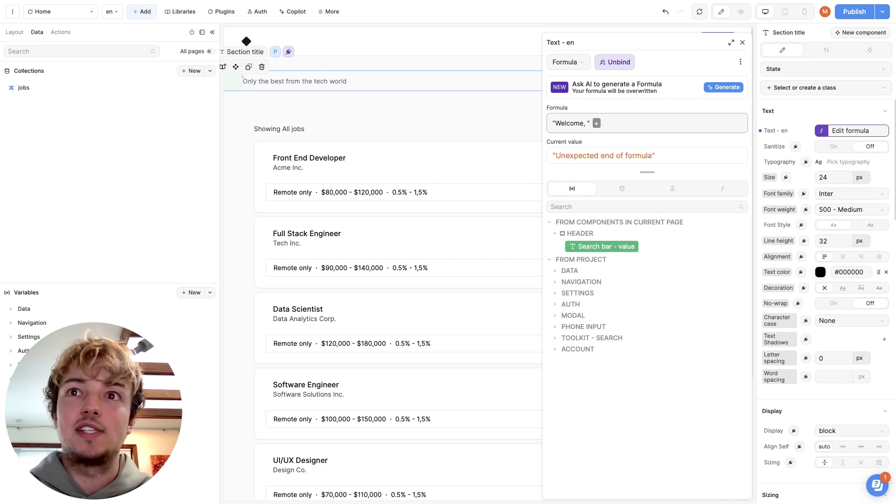
{"action": "left_click", "coordinate": [672, 188]}
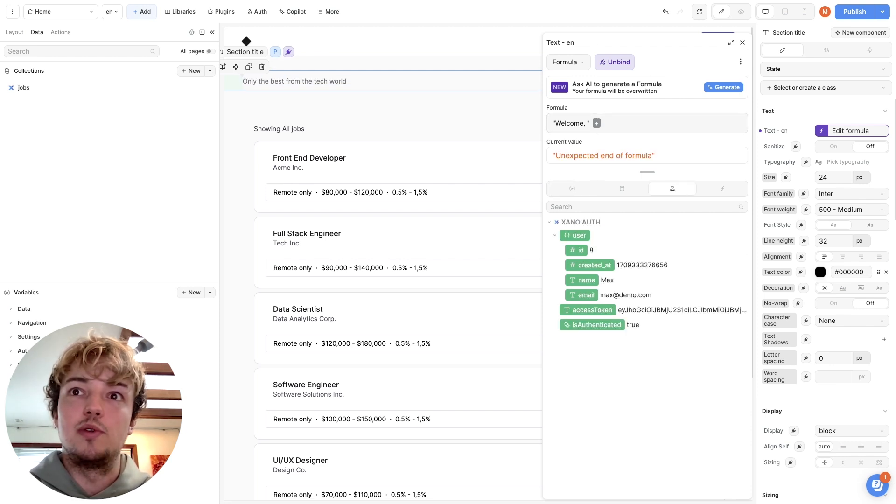
{"action": "left_click", "coordinate": [582, 280]}
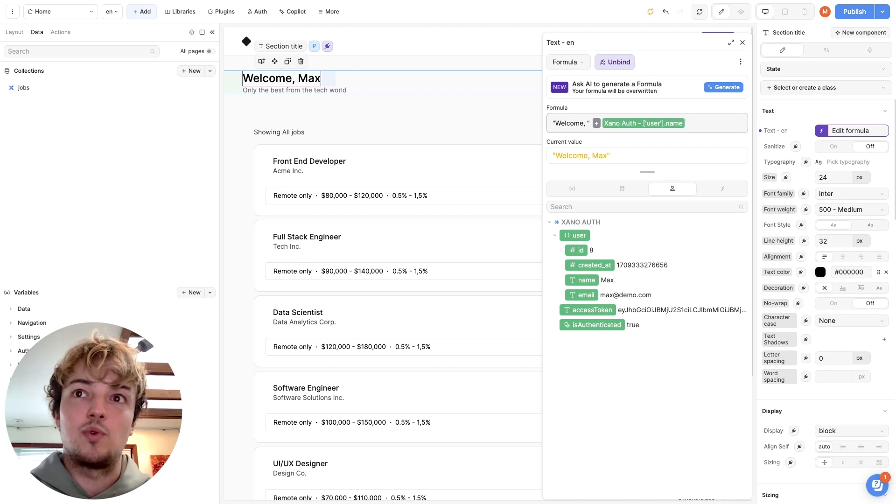
{"action": "left_click", "coordinate": [373, 133]}
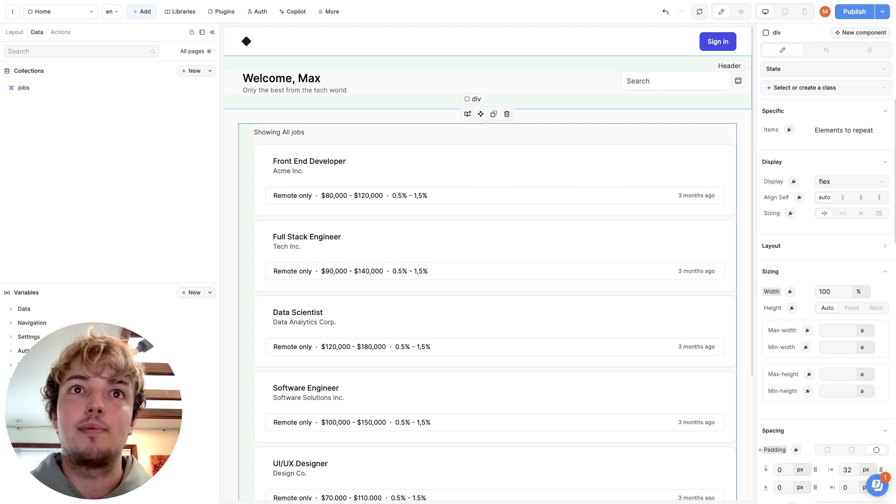
Replace the Collection List's items formula with a binding to the jobs collection
{"action": "left_click", "coordinate": [308, 151]}
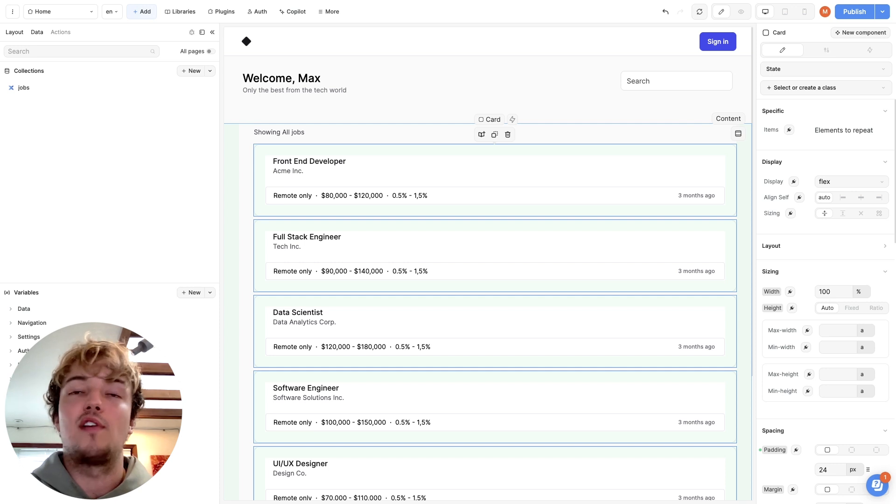
{"action": "left_click", "coordinate": [15, 31]}
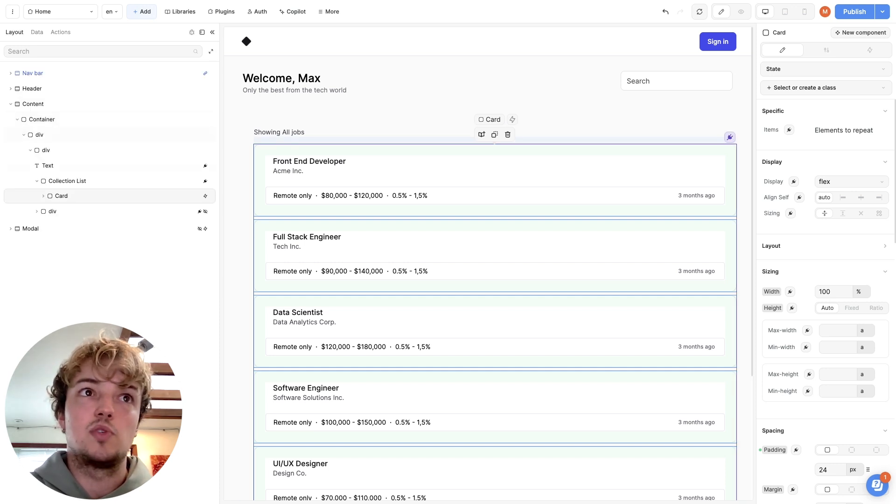
{"action": "left_click", "coordinate": [67, 181]}
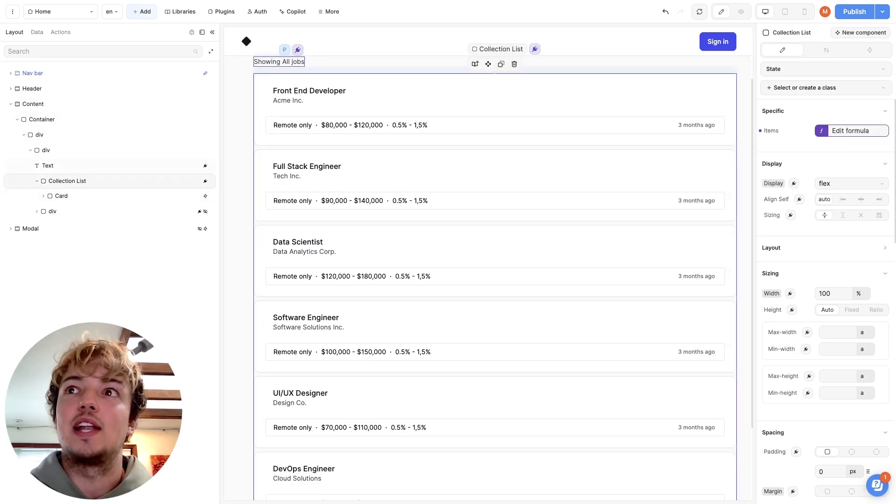
{"action": "left_click", "coordinate": [850, 130]}
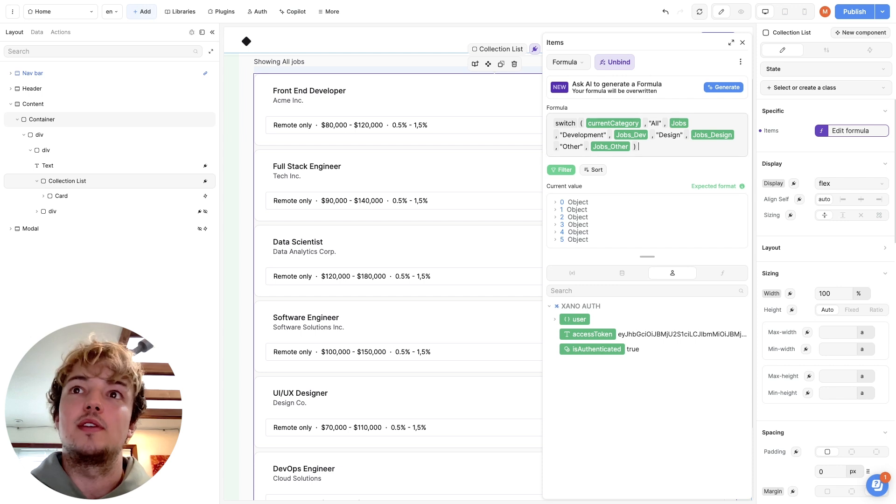
{"action": "key", "text": "ctrl+a"}
{"action": "key", "text": "BackSpace"}
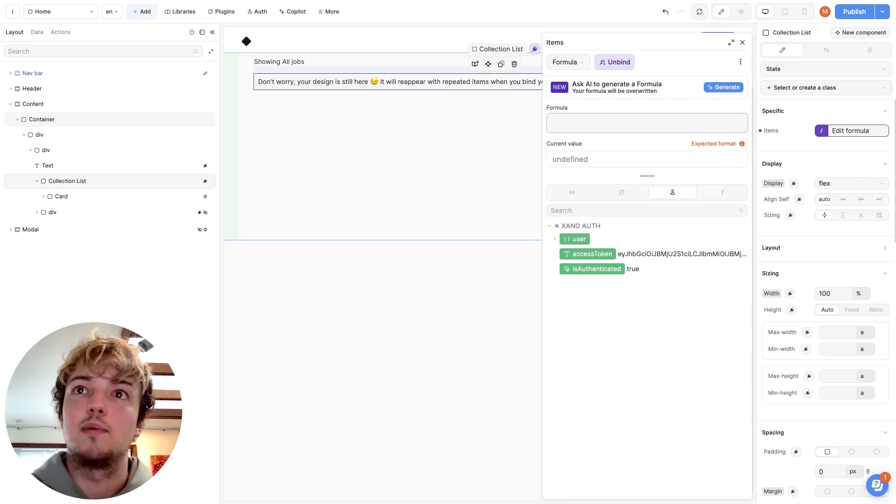
{"action": "left_click", "coordinate": [622, 192]}
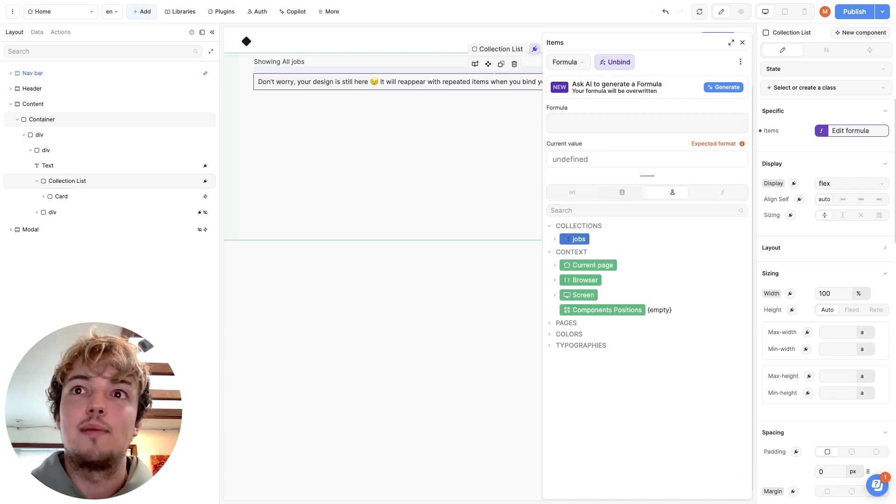
{"action": "left_click", "coordinate": [574, 239]}
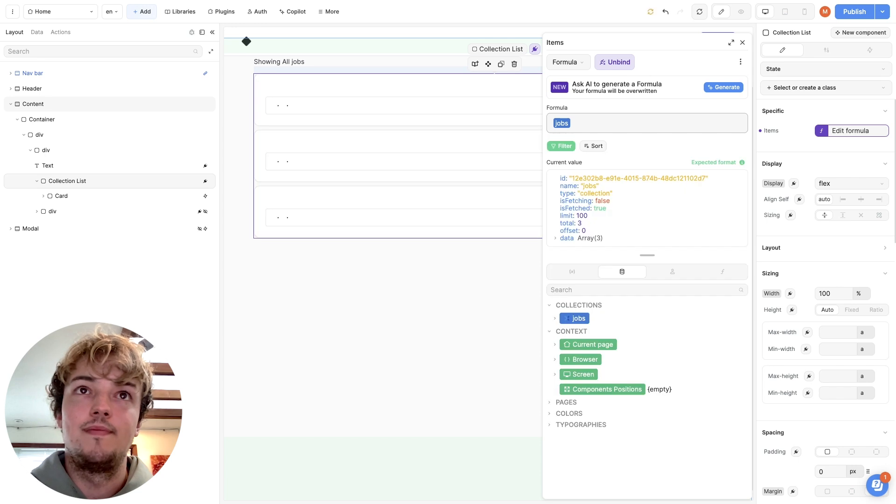
{"action": "left_click", "coordinate": [448, 289]}
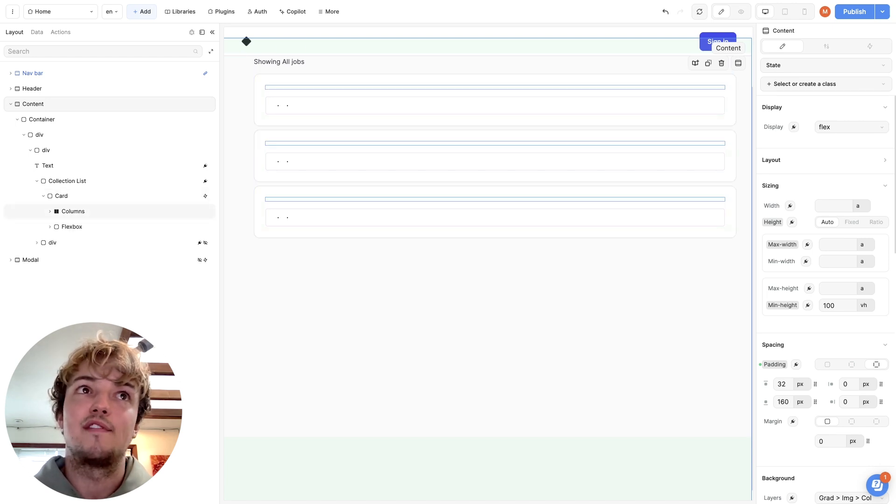
Rebind the heading text in the job card's Columns to the item's title field
{"action": "left_click", "coordinate": [57, 227]}
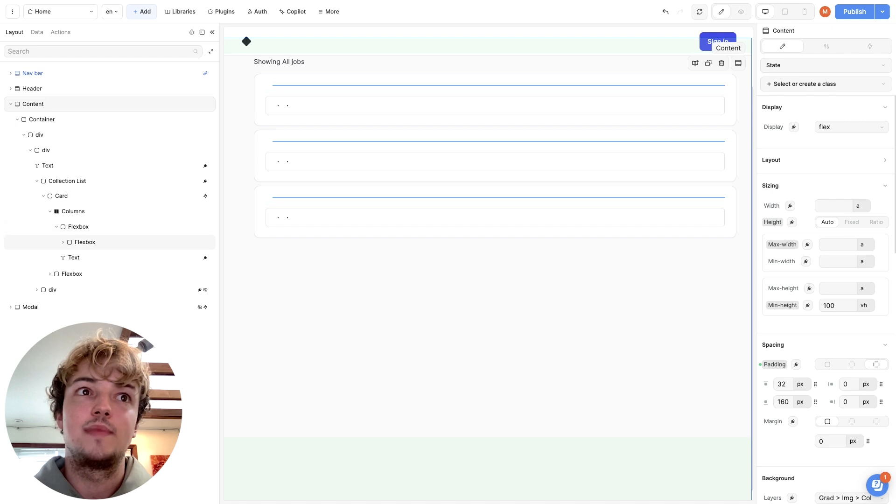
{"action": "left_click", "coordinate": [63, 243]}
{"action": "left_click", "coordinate": [80, 258]}
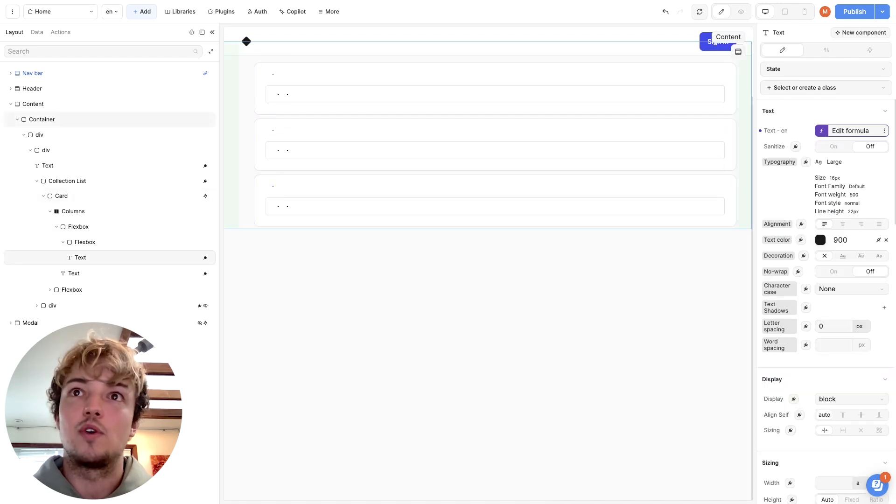
{"action": "left_click", "coordinate": [850, 130]}
{"action": "left_click_drag", "start_coordinate": [644, 123], "coordinate": [535, 111]}
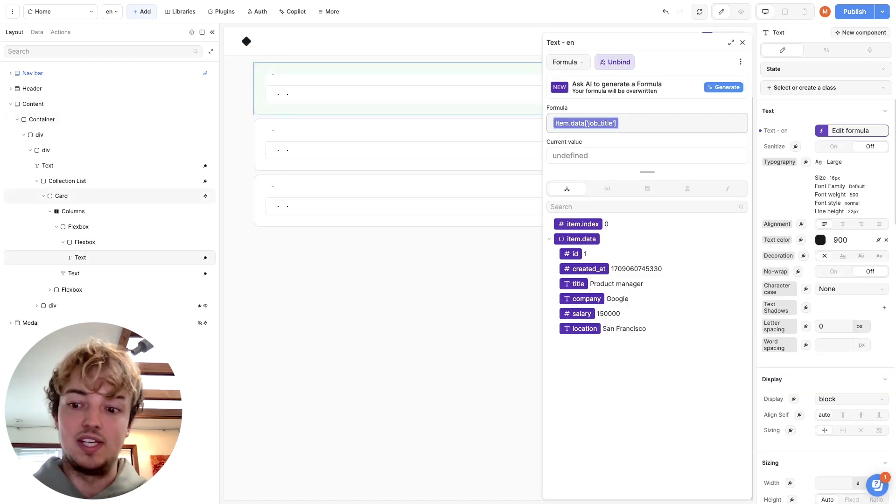
{"action": "key", "text": "BackSpace"}
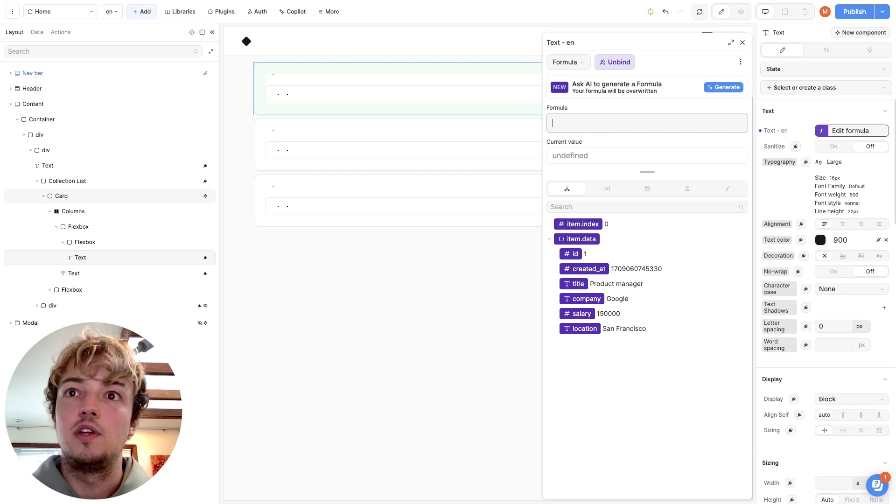
{"action": "left_click", "coordinate": [574, 283]}
Rebind the text under the job title in the card to the item's company field
{"action": "left_click", "coordinate": [74, 273]}
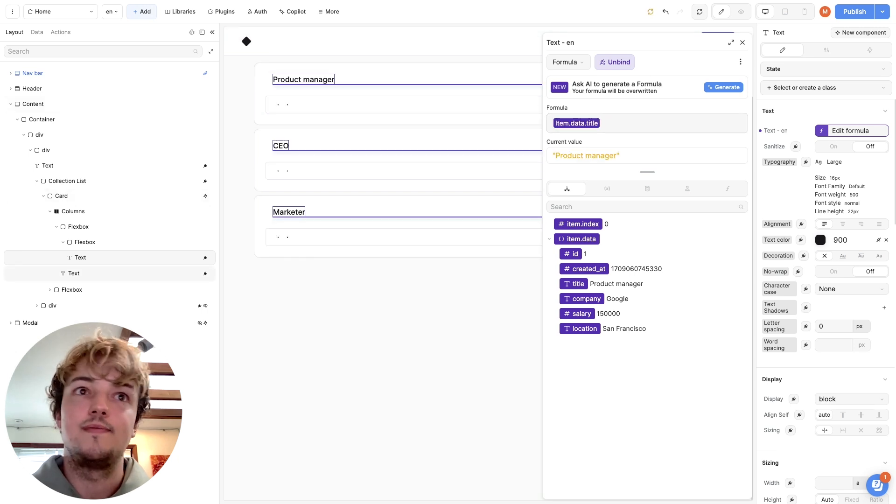
{"action": "left_click", "coordinate": [850, 130]}
{"action": "left_click_drag", "start_coordinate": [653, 124], "coordinate": [550, 123]}
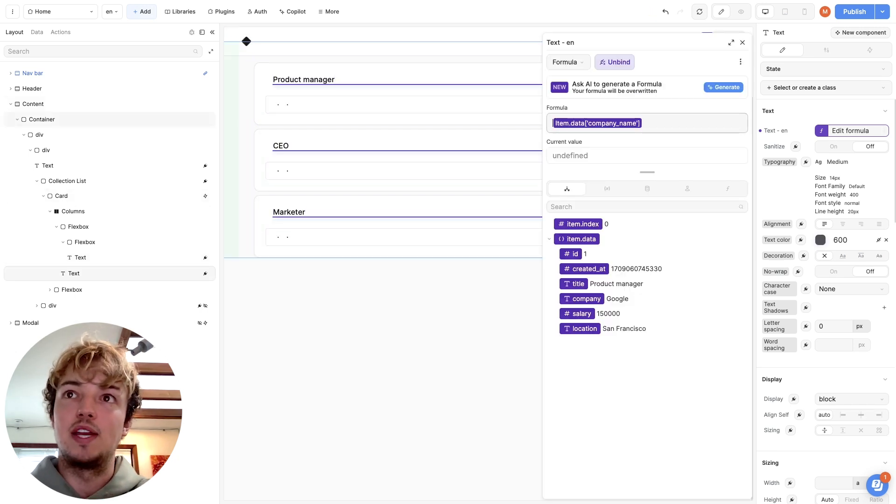
{"action": "left_click_drag", "start_coordinate": [653, 123], "coordinate": [536, 122]}
{"action": "key", "text": "BackSpace"}
{"action": "left_click", "coordinate": [582, 299]}
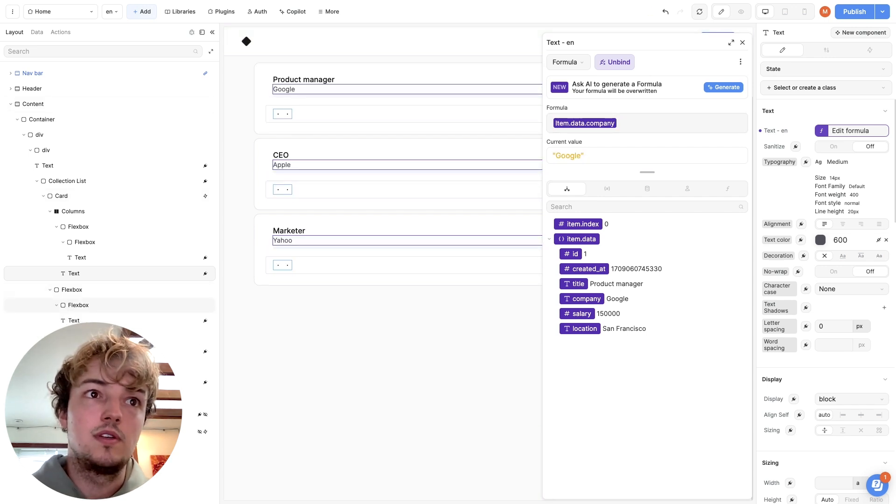
Rebind the first text in the card's details row to the item's location field
{"action": "left_click", "coordinate": [73, 321]}
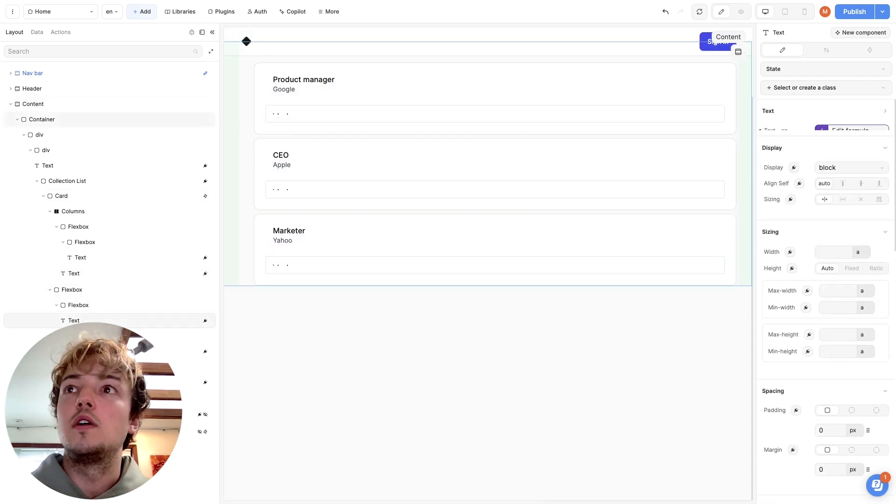
{"action": "left_click", "coordinate": [850, 131]}
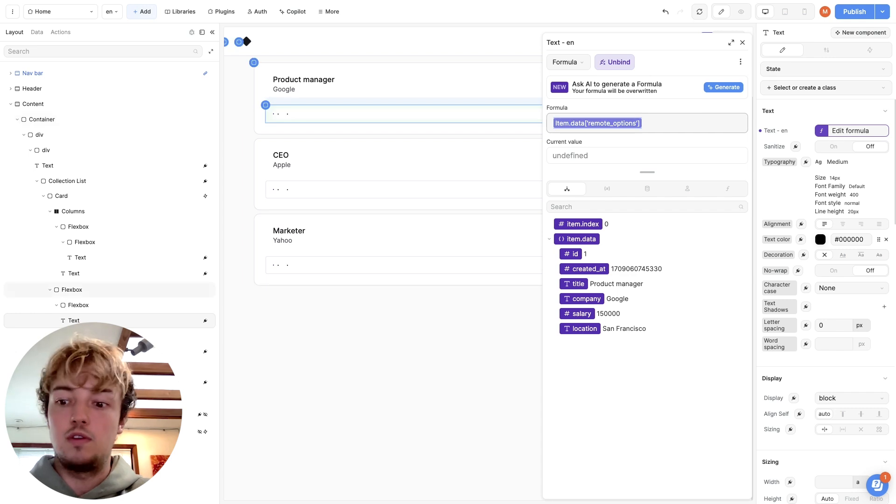
{"action": "key", "text": "BackSpace"}
{"action": "left_click", "coordinate": [579, 328]}
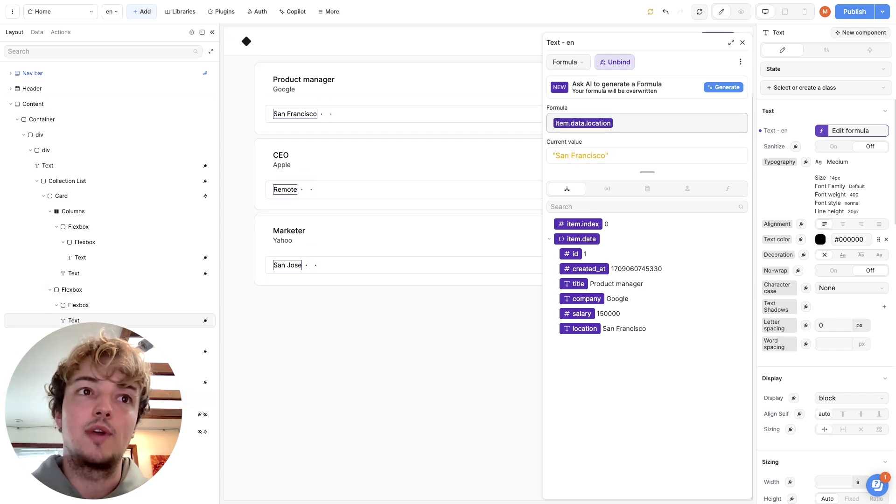
Rebind the salary range text in the card's details row to the item's salary field and delete the trailing dot separator
{"action": "left_click", "coordinate": [306, 265]}
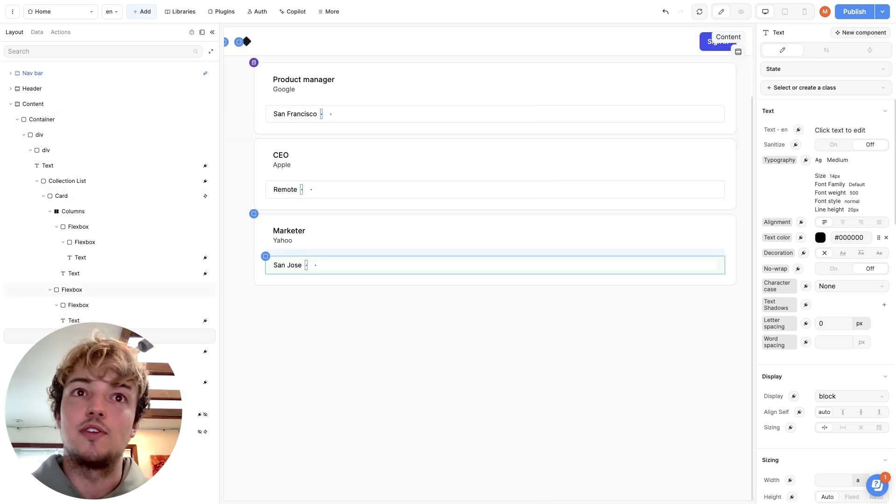
{"action": "left_click", "coordinate": [310, 265]}
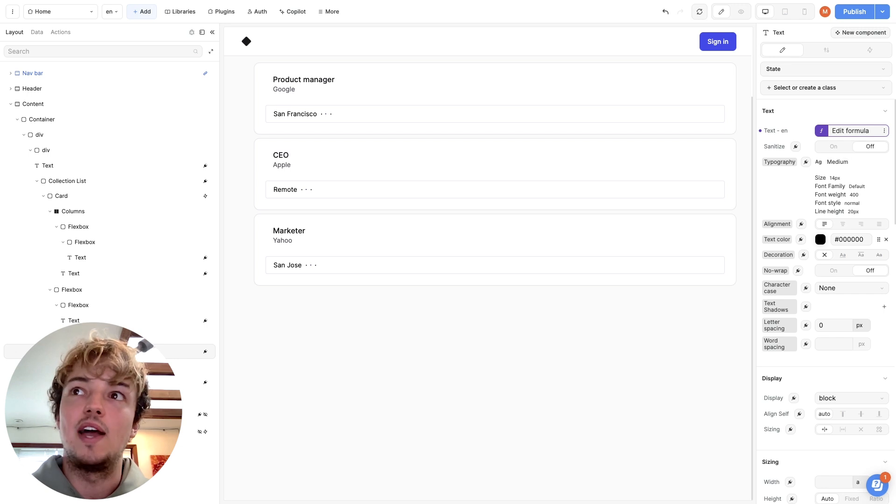
{"action": "left_click", "coordinate": [850, 131]}
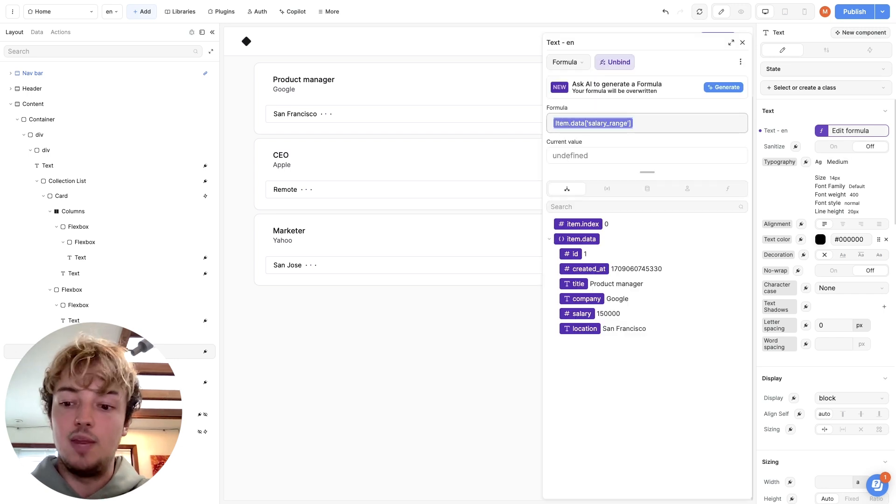
{"action": "key", "text": "BackSpace"}
{"action": "left_click", "coordinate": [577, 314]}
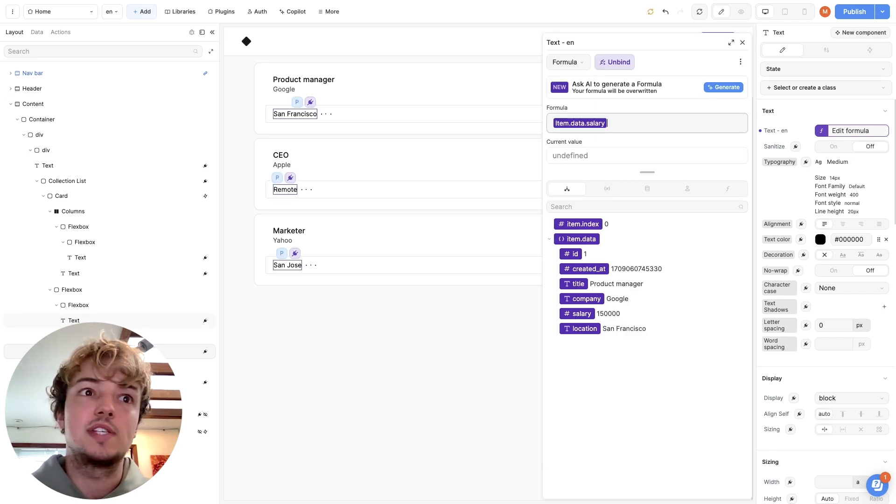
{"action": "left_click", "coordinate": [345, 313]}
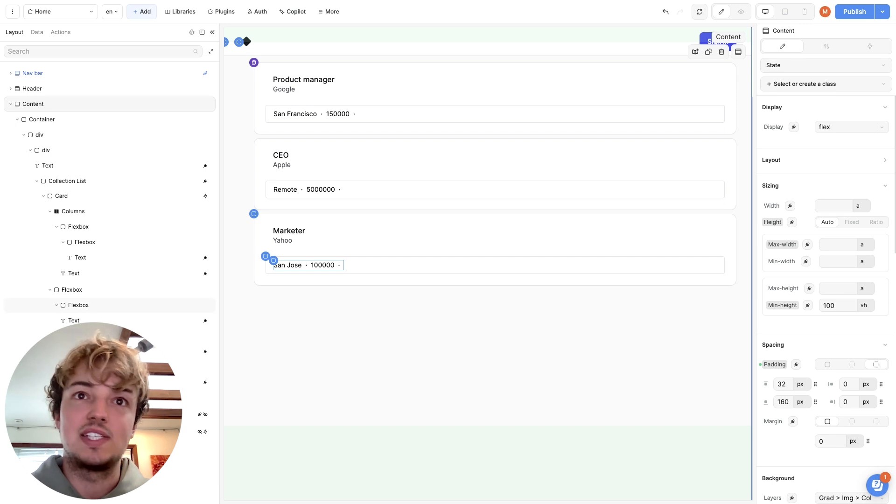
{"action": "left_click", "coordinate": [339, 265]}
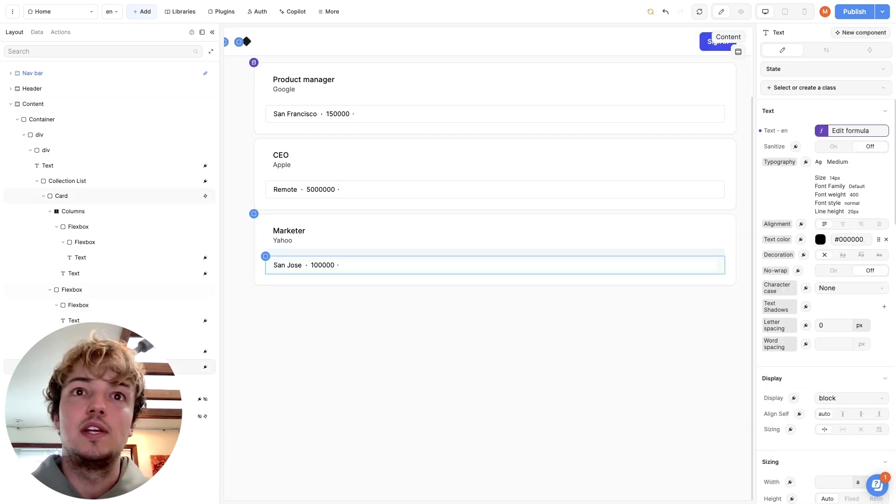
{"action": "key", "text": "Escape"}
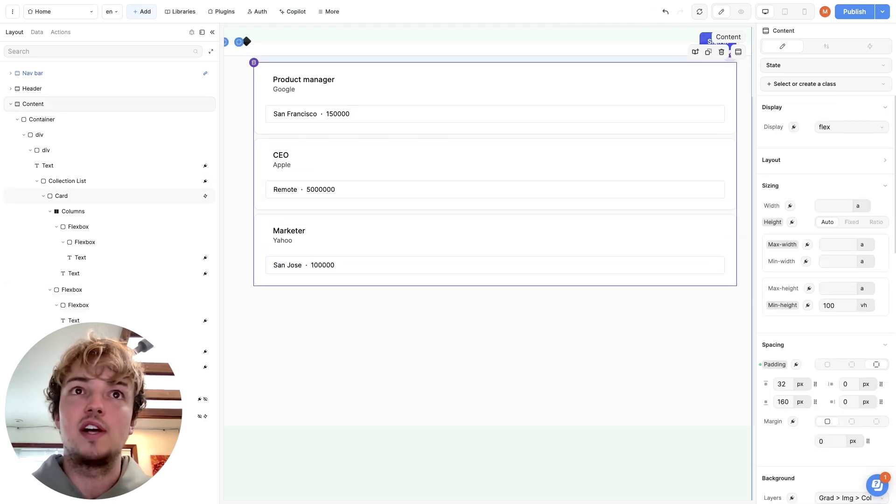